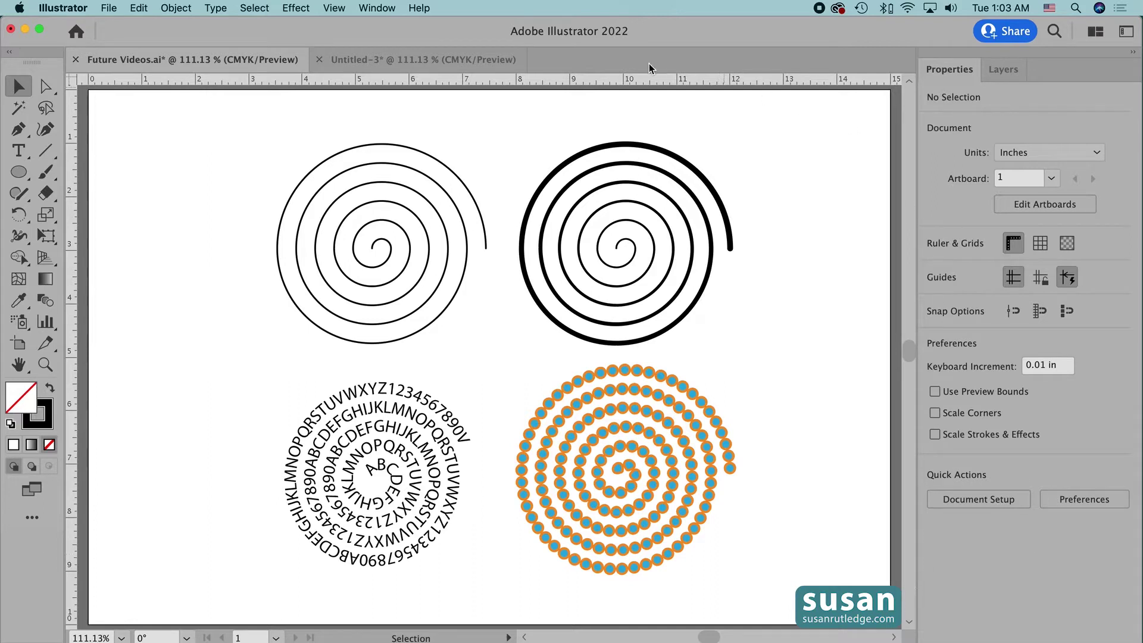
# Leave Future Videos.ai and bring up the blank Untitled-3 document.
pyautogui.click(352, 60)
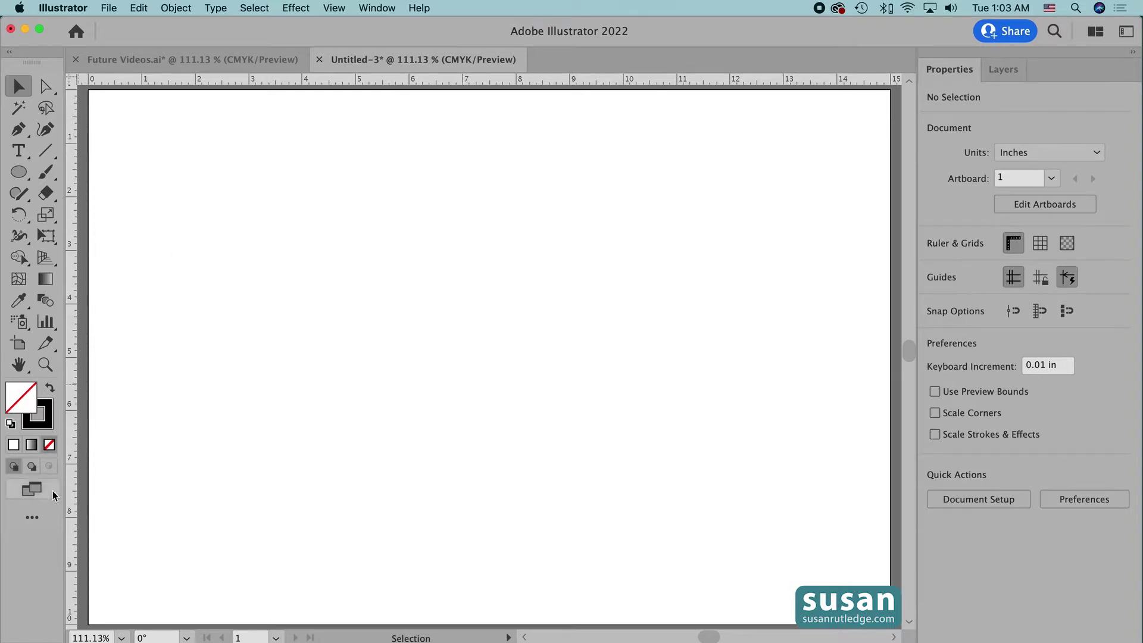
pyautogui.click(376, 9)
pyautogui.moveTo(422, 162)
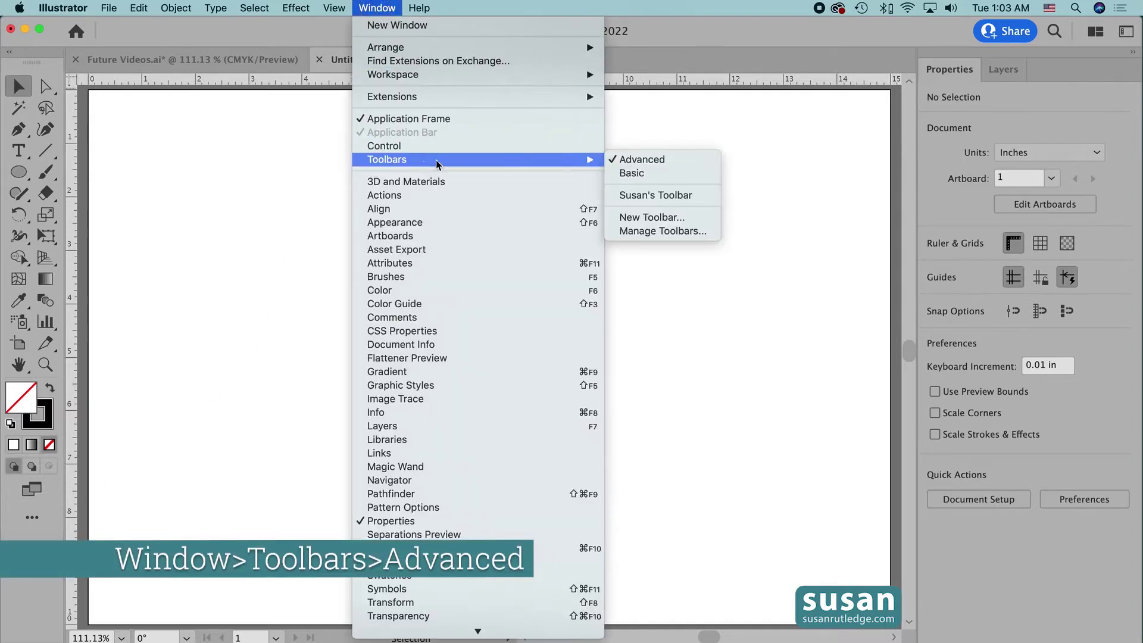
pyautogui.click(651, 159)
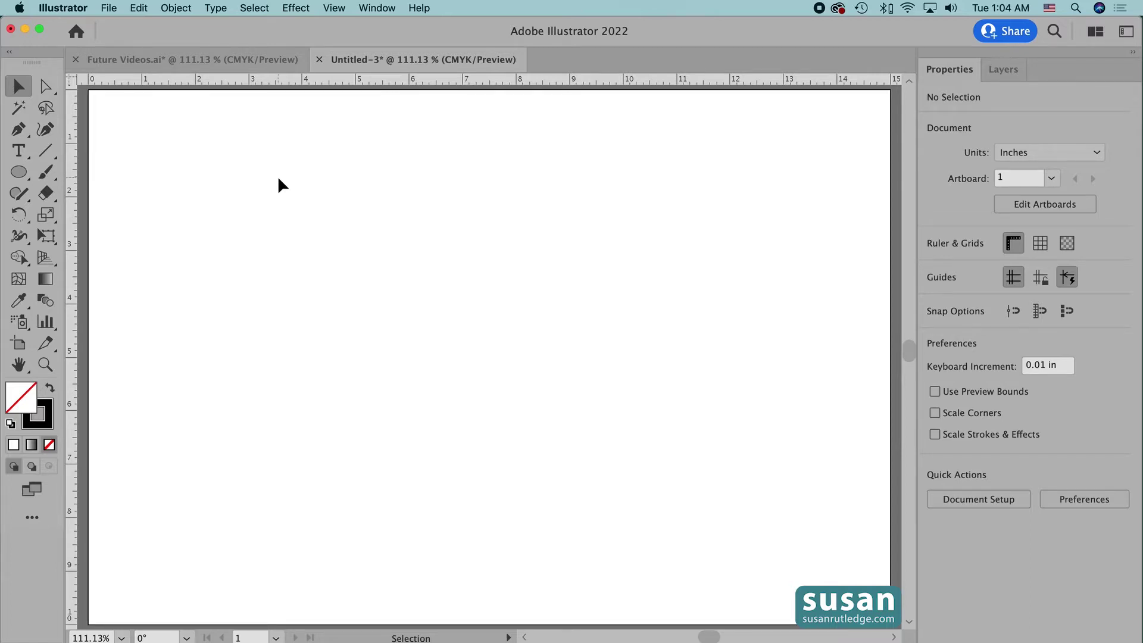
# Pick the Polar Grid Tool from the Line Segment tool group.
pyautogui.click(46, 153)
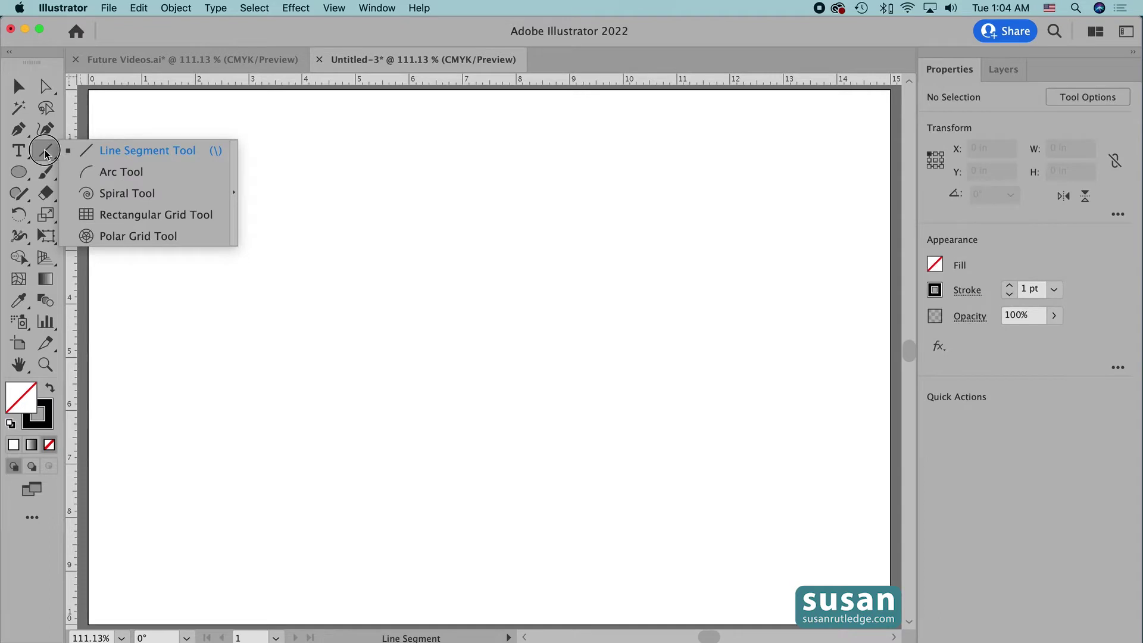
pyautogui.click(137, 237)
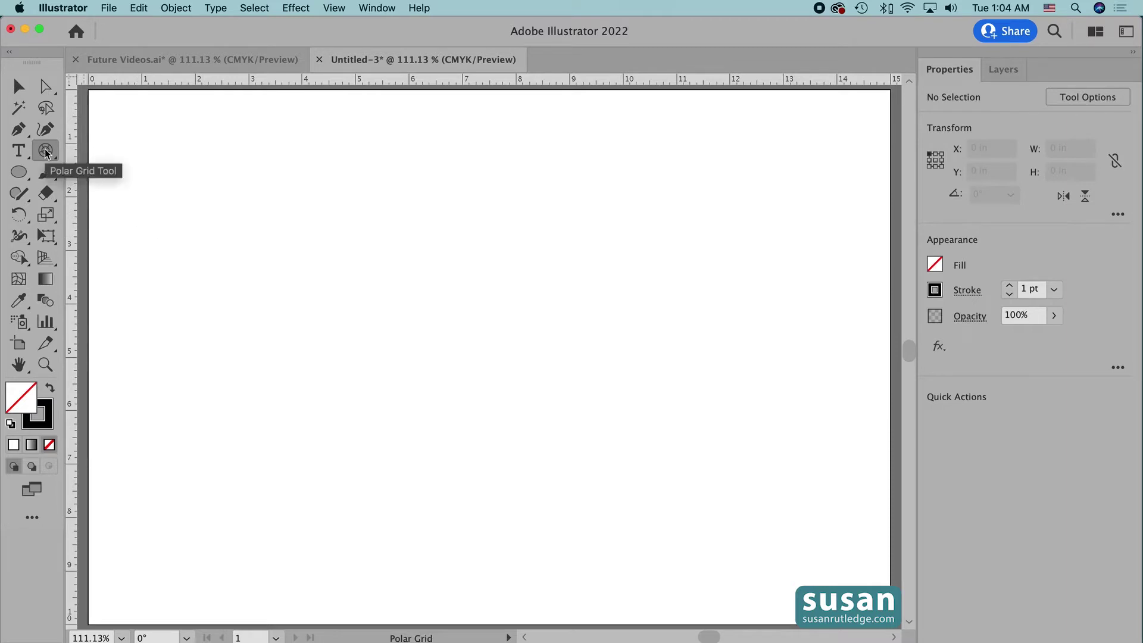
# Draw a polar grid with width and height 4 in, 10 concentric dividers, and 0 radial dividers.
pyautogui.click(377, 370)
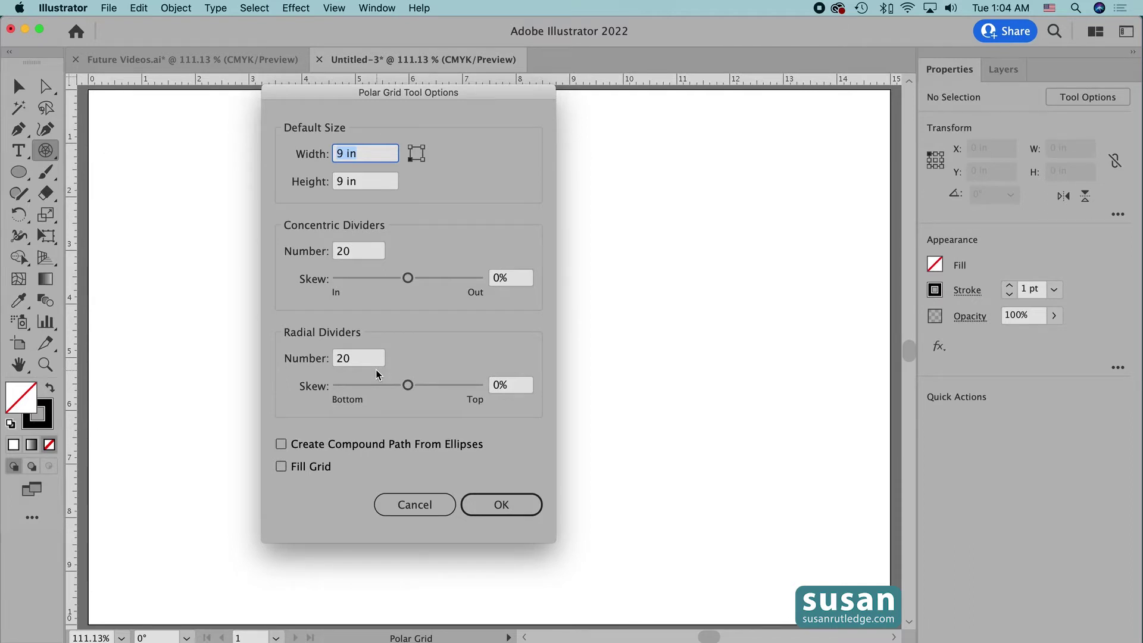
pyautogui.write('4')
pyautogui.press('Tab')
pyautogui.write('4')
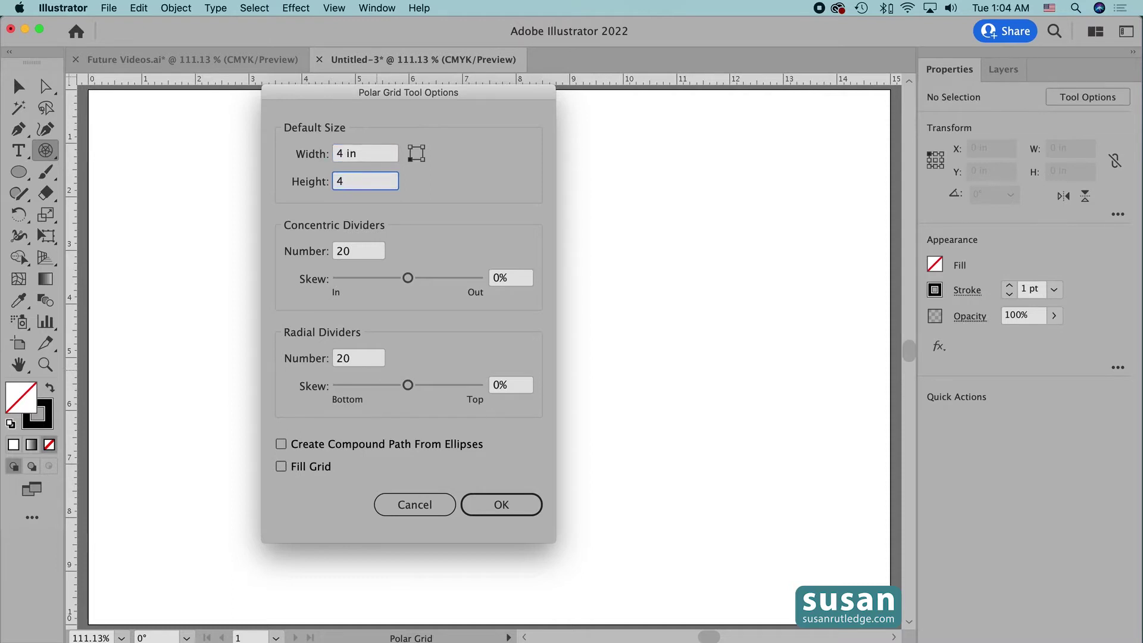
pyautogui.write(' in')
pyautogui.doubleClick(354, 256)
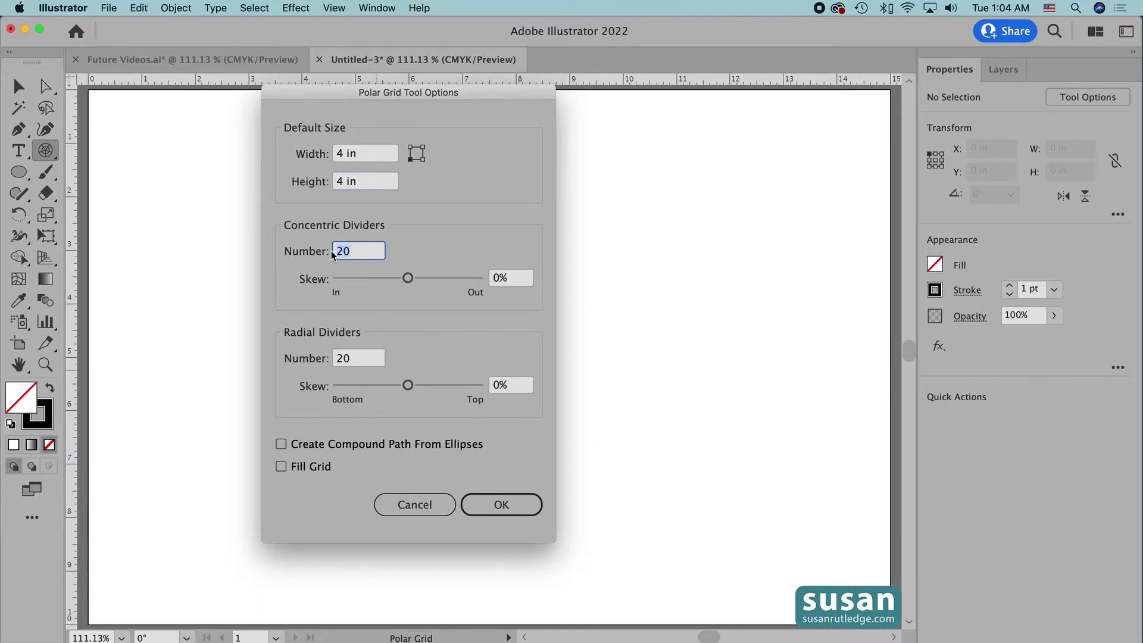
pyautogui.write('10')
pyautogui.doubleClick(334, 358)
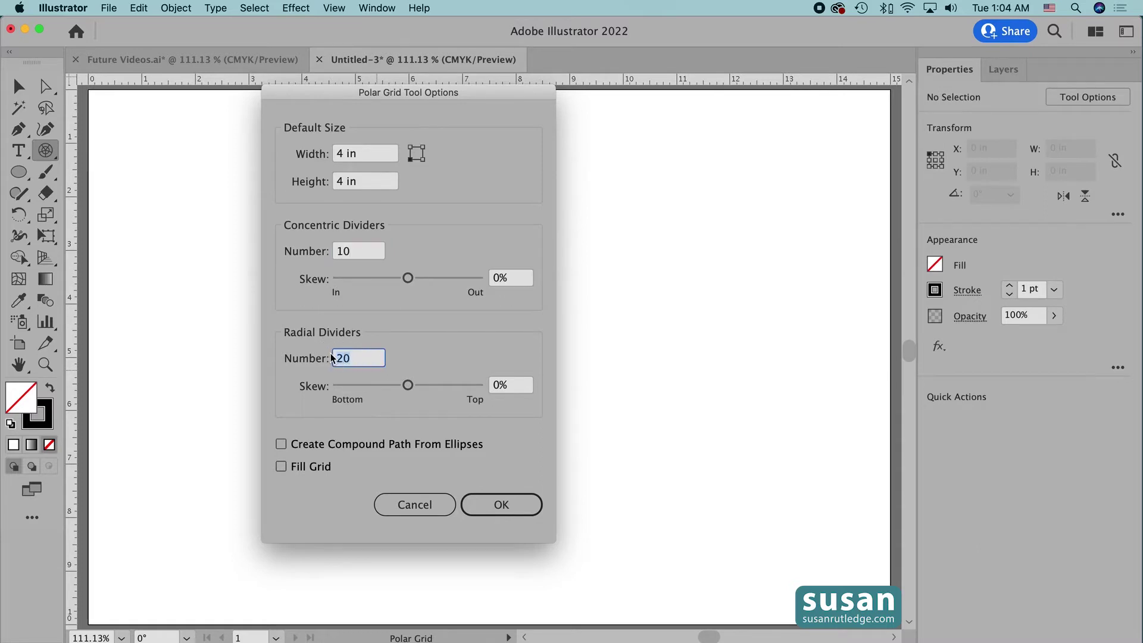
pyautogui.write('0')
pyautogui.click(504, 505)
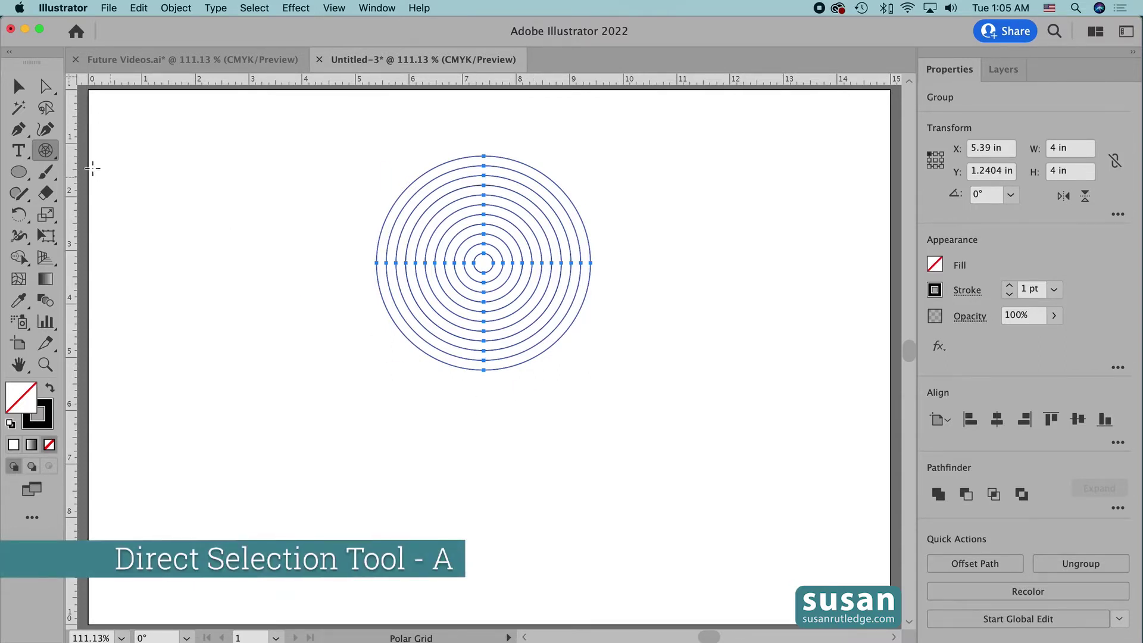
# With Direct Selection, cut the circles' top halves and Paste in Place them as separate arcs.
pyautogui.click(45, 87)
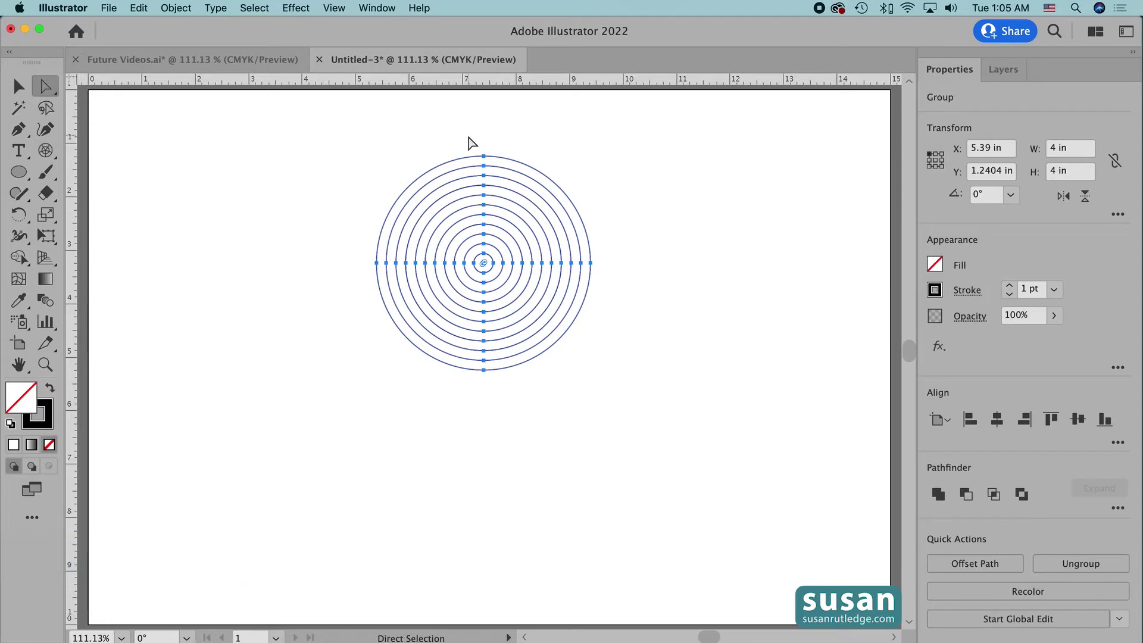
pyautogui.moveTo(480, 144); pyautogui.dragTo(488, 263)
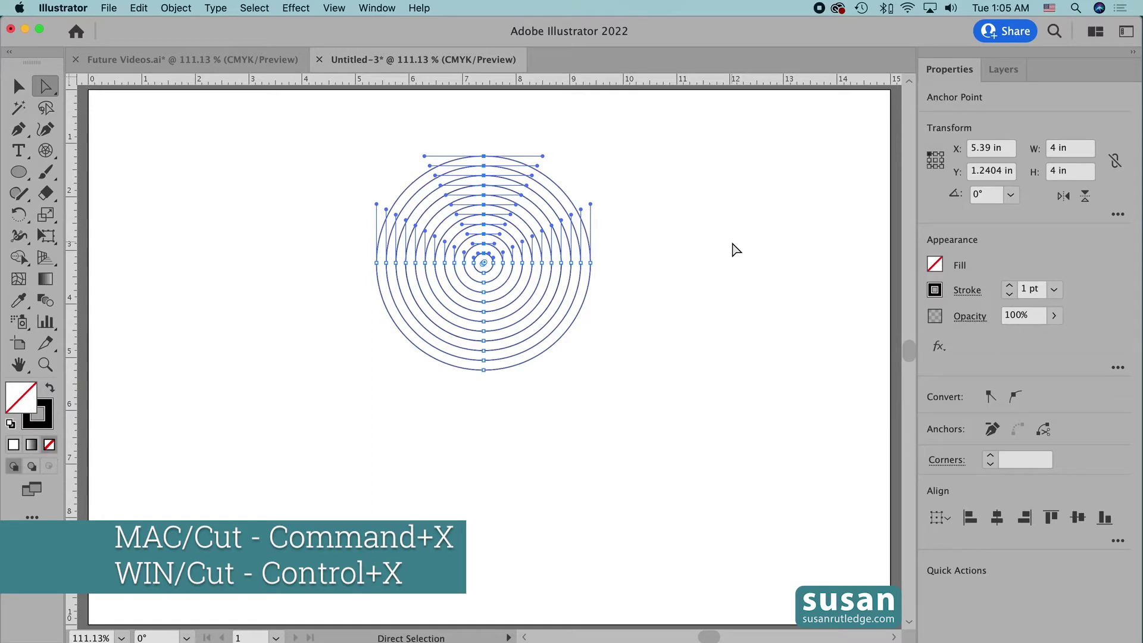
pyautogui.press('super+x')
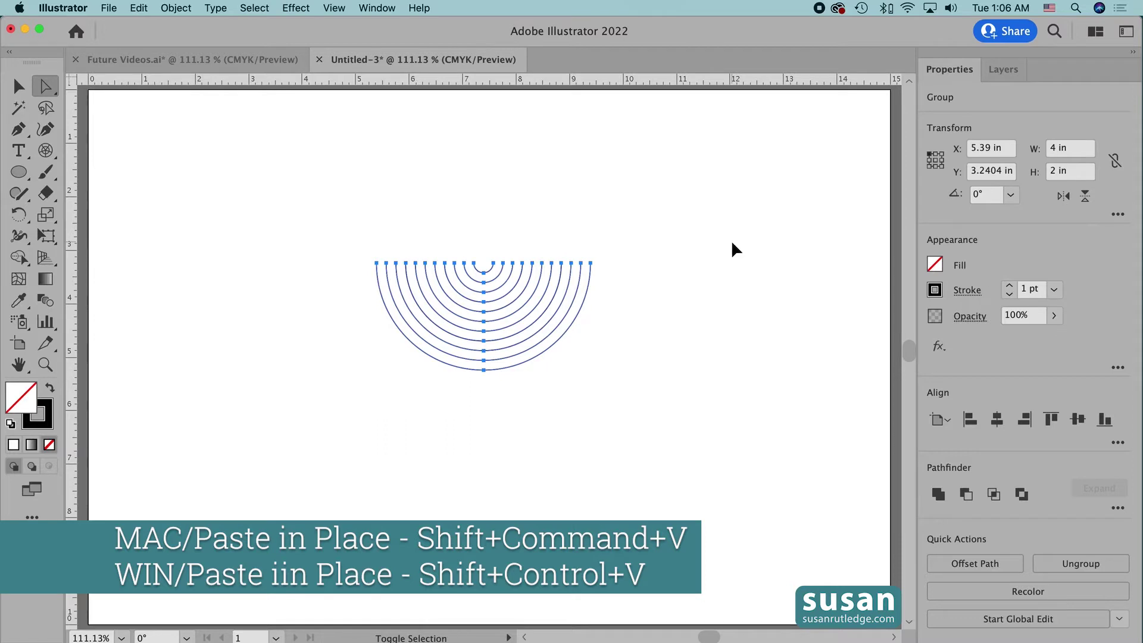
pyautogui.press('super+shift+v')
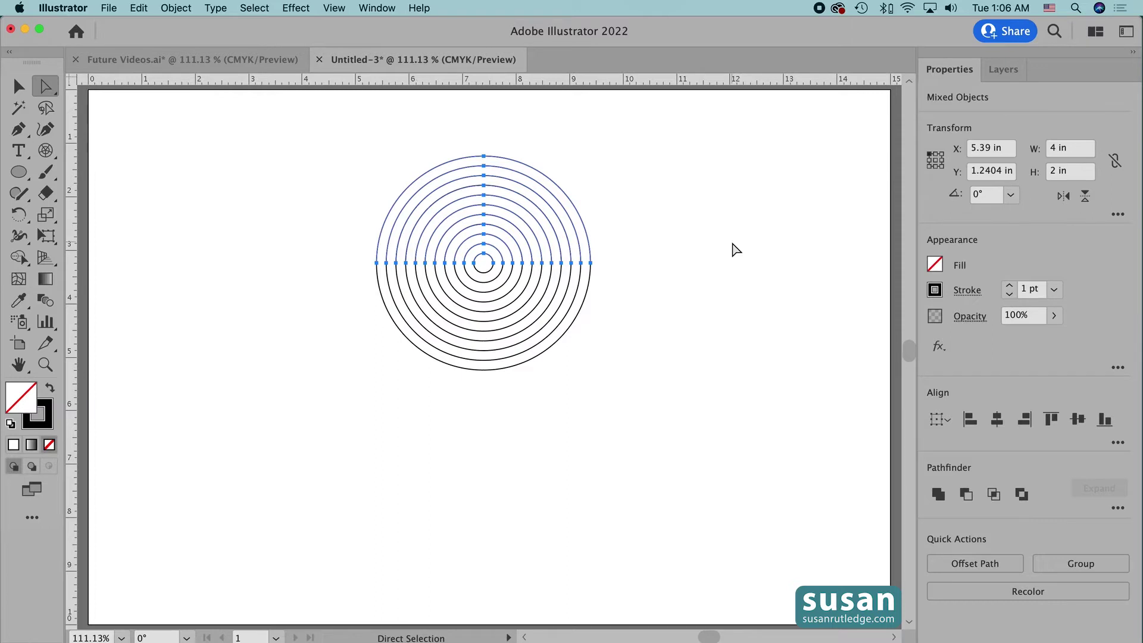
# Make sure View > Smart Guides is checked.
pyautogui.click(334, 7)
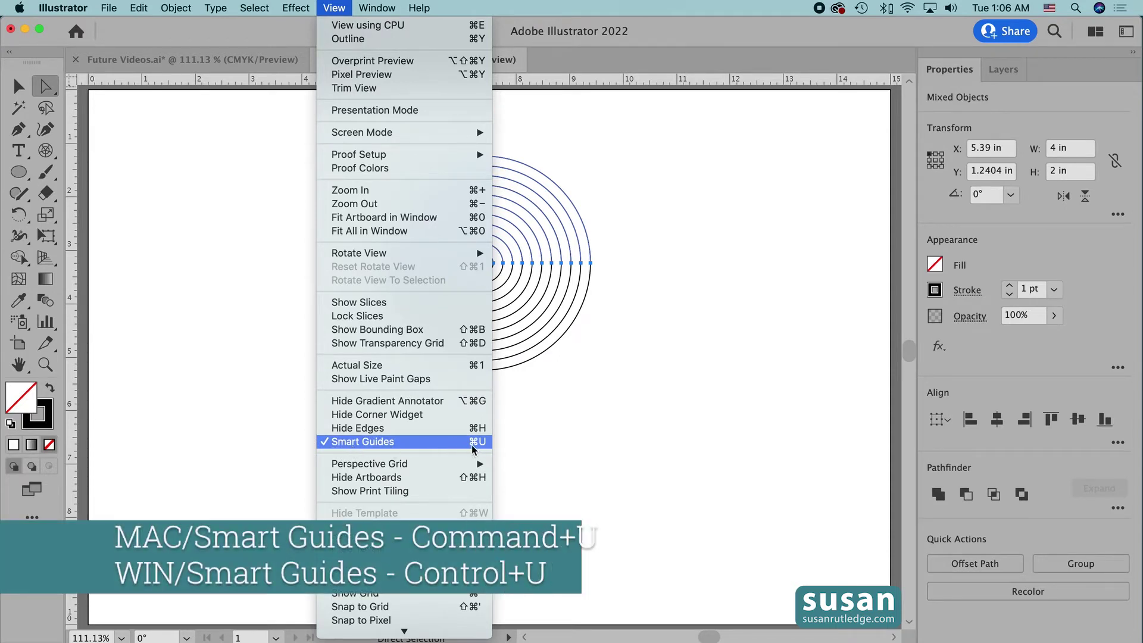
pyautogui.click(571, 445)
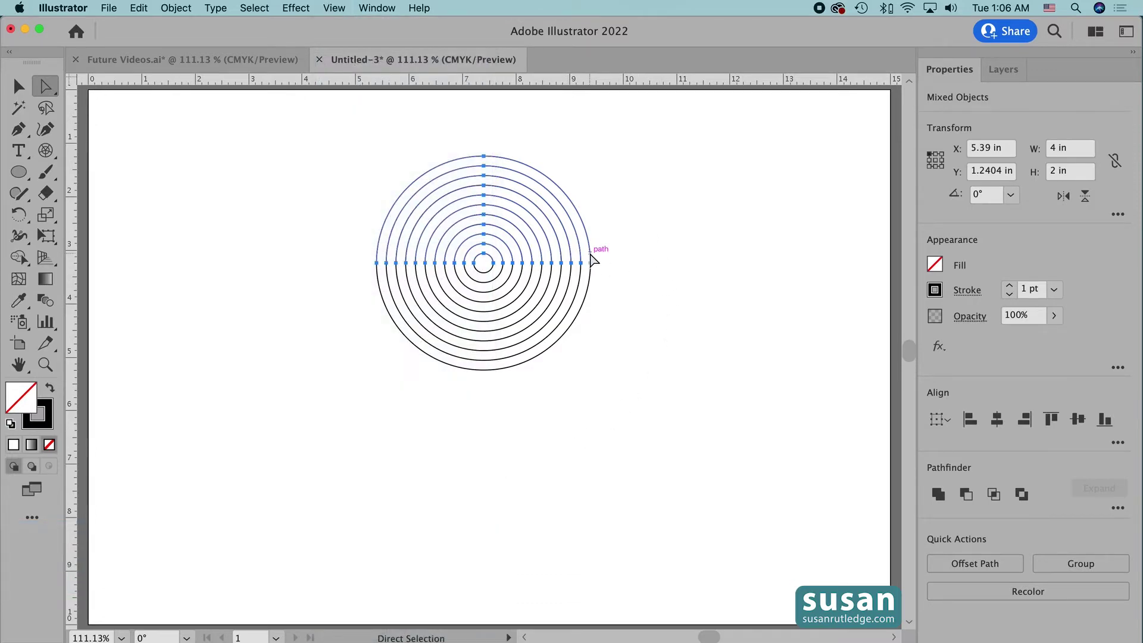
# Shift-drag the top arcs 0.18 in to the right so they meet the bottom arcs.
pyautogui.moveTo(592, 259); pyautogui.dragTo(601, 259)
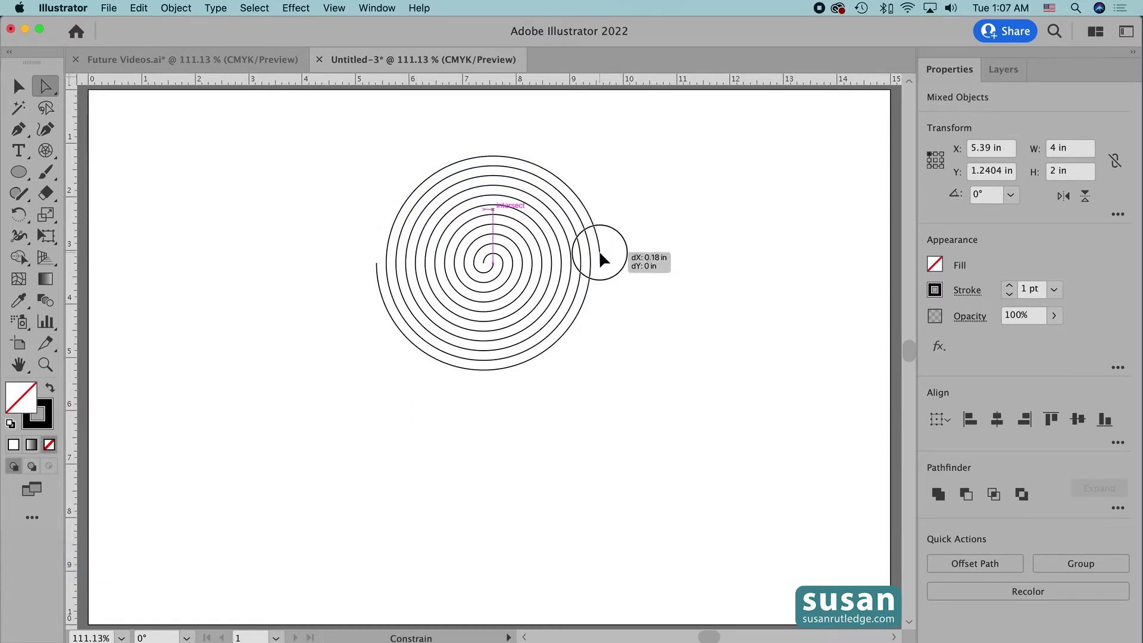
pyautogui.moveTo(600, 253); pyautogui.dragTo(600, 253)
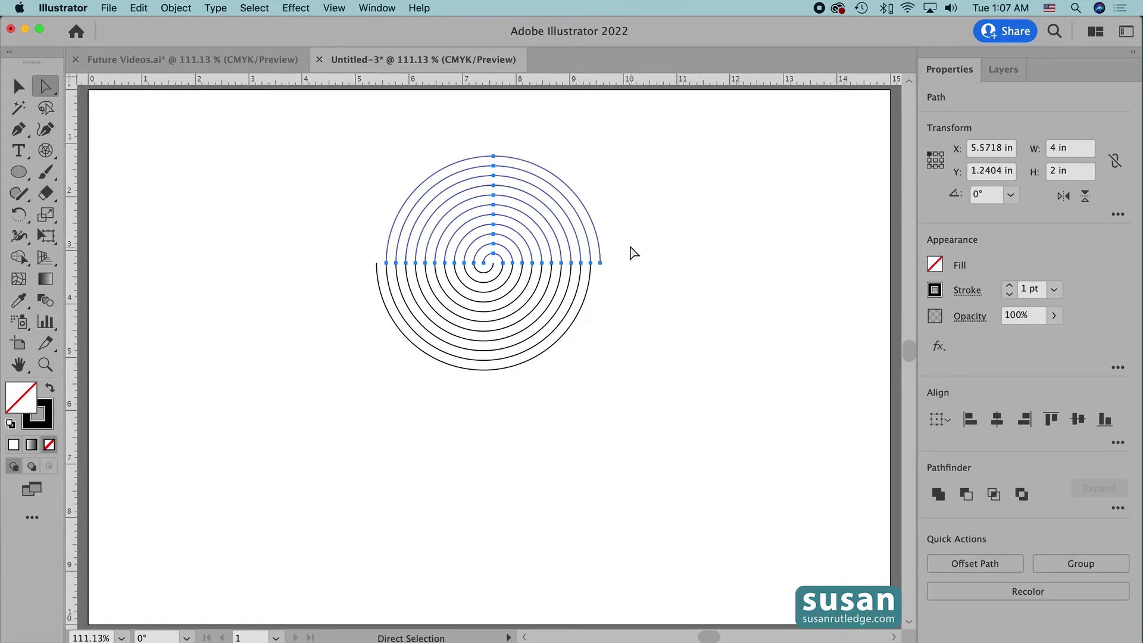
pyautogui.click(632, 251)
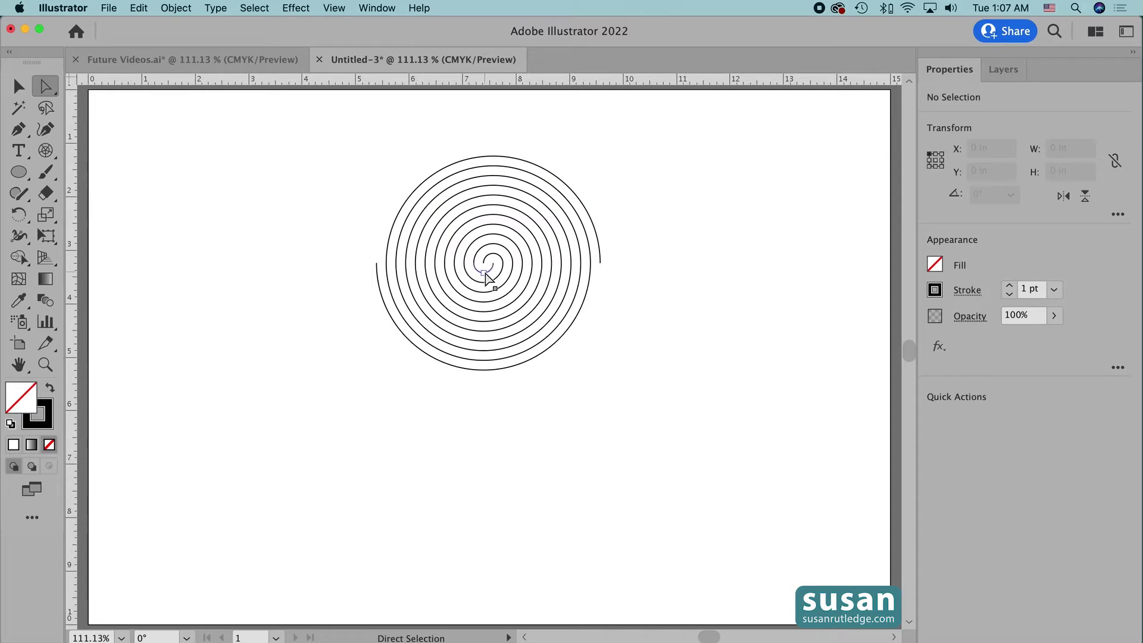
# Select the six lower arcs from the centre outward and join them at their ends.
pyautogui.click(487, 273)
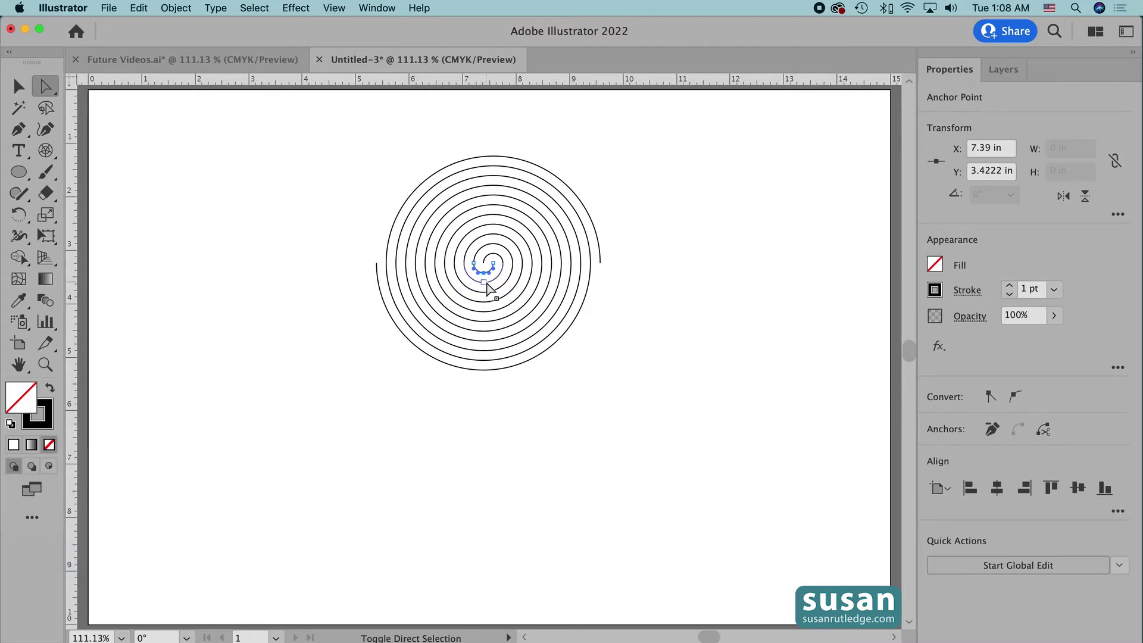
pyautogui.keyDown('shift'); pyautogui.click(484, 292); pyautogui.keyUp('shift')
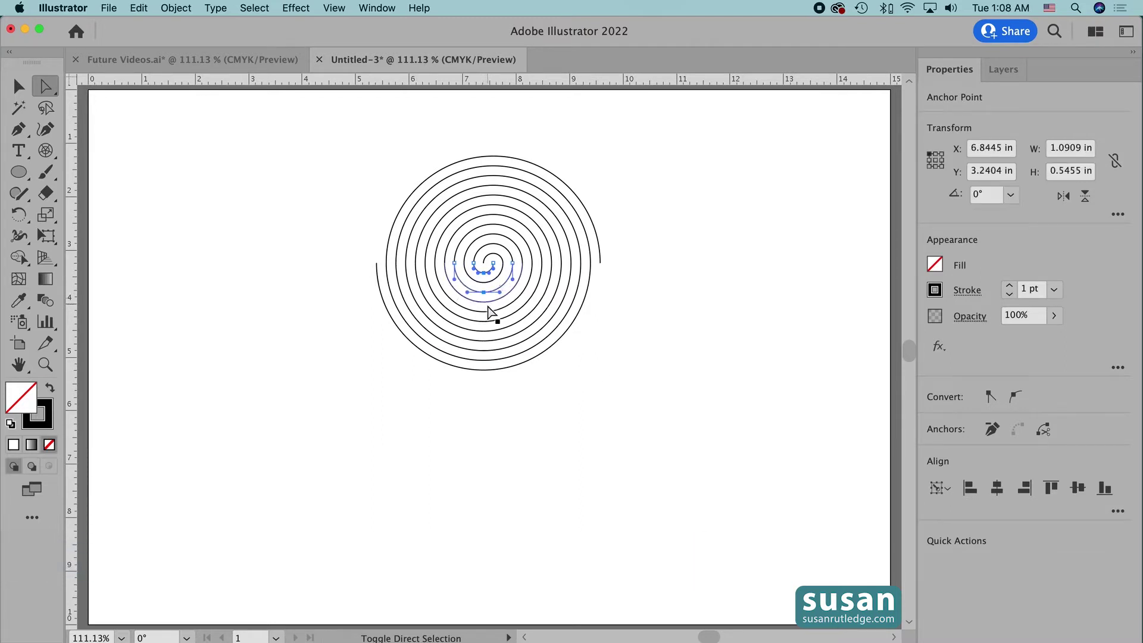
pyautogui.keyDown('shift'); pyautogui.click(483, 310); pyautogui.keyUp('shift')
pyautogui.keyDown('shift'); pyautogui.click(483, 330); pyautogui.keyUp('shift')
pyautogui.keyDown('shift'); pyautogui.click(483, 350); pyautogui.keyUp('shift')
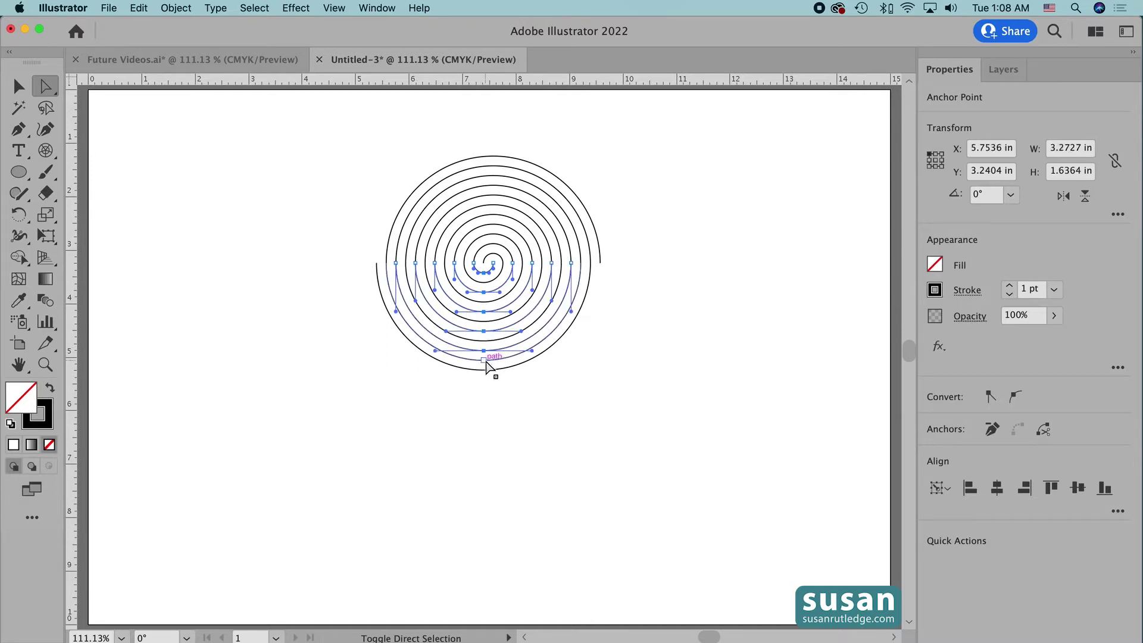
pyautogui.keyDown('shift'); pyautogui.click(483, 370); pyautogui.keyUp('shift')
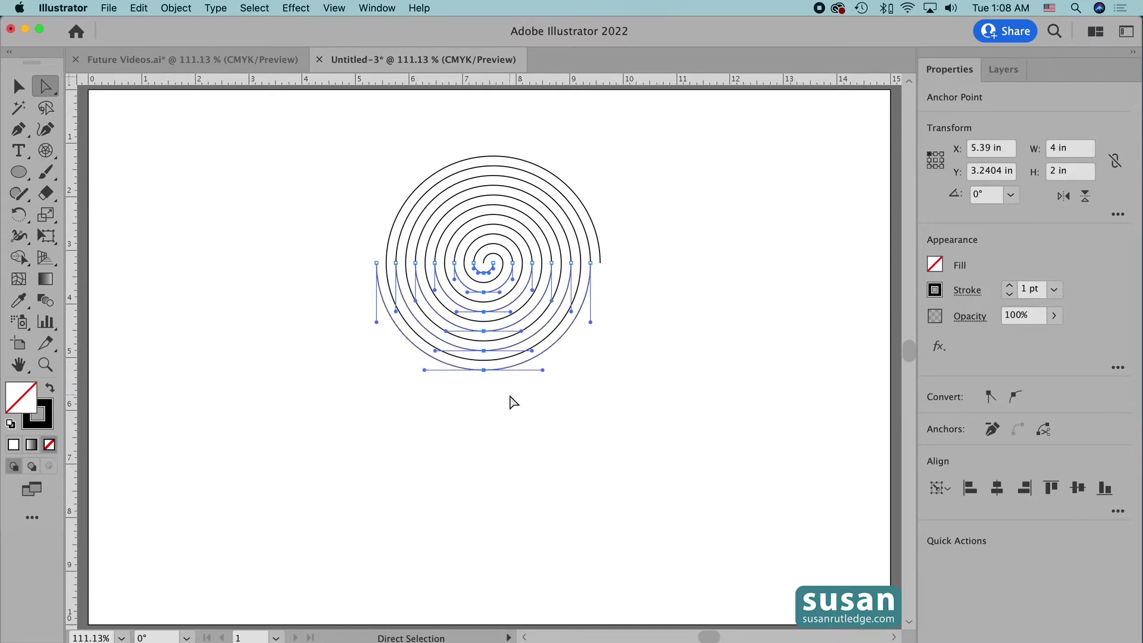
pyautogui.press('Delete')
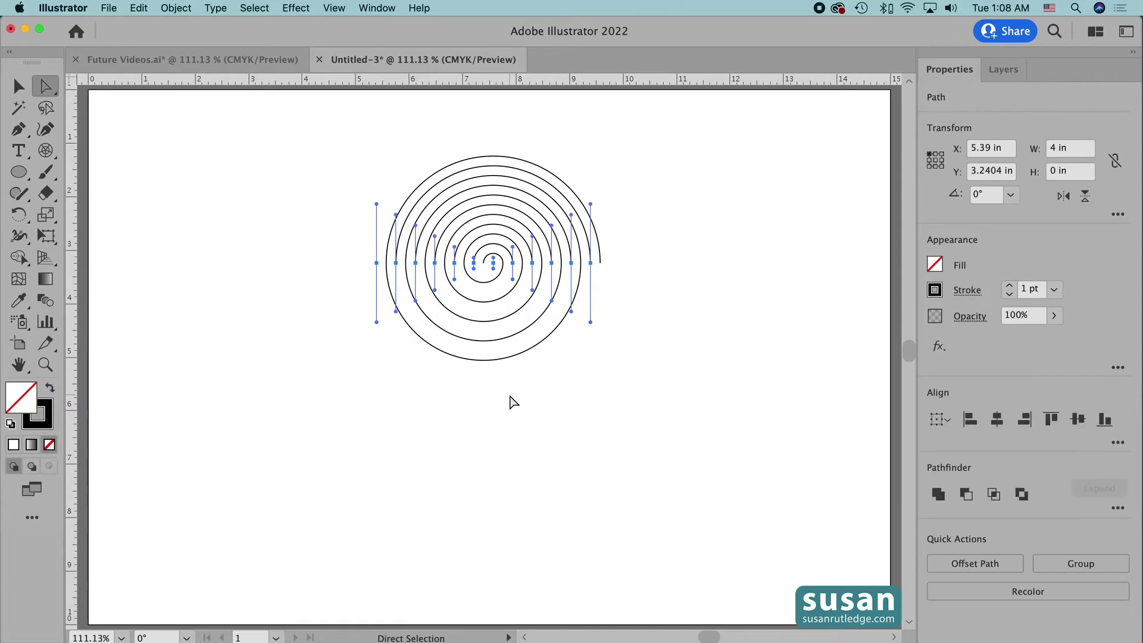
pyautogui.click(510, 397)
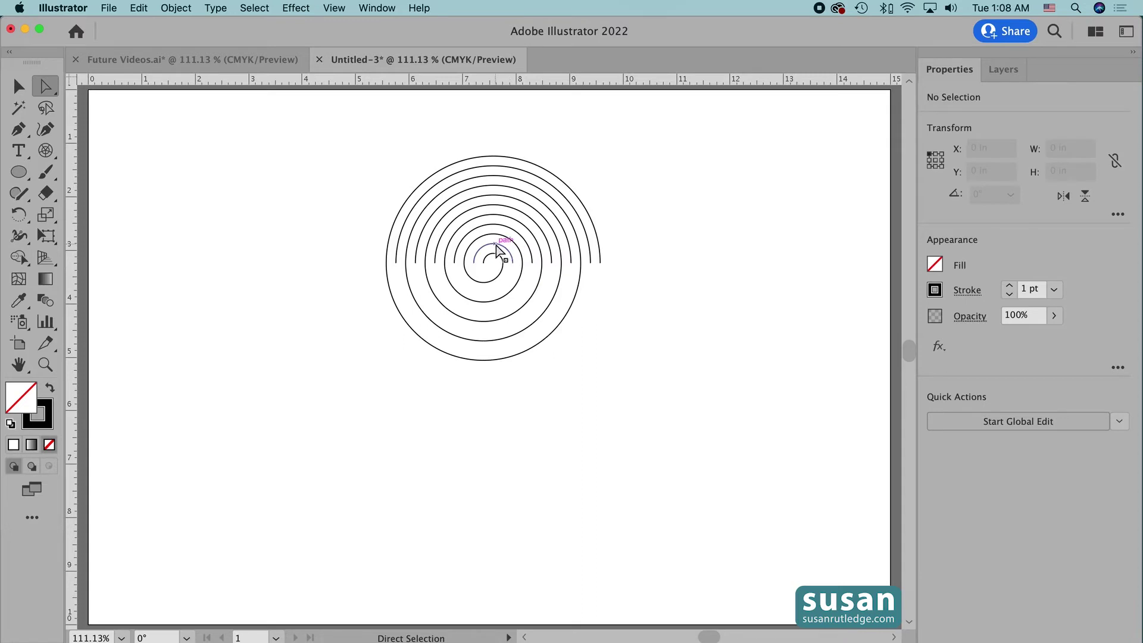
# Select the five upper arcs from innermost to outermost and join them with Cmd+J.
pyautogui.click(493, 245)
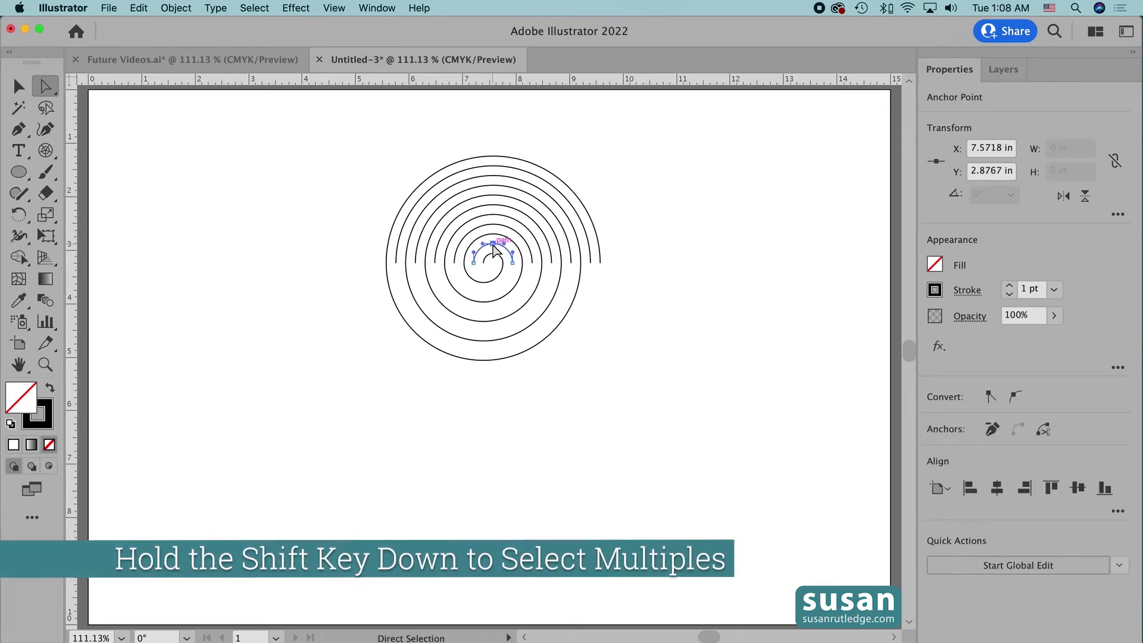
pyautogui.keyDown('shift'); pyautogui.click(496, 225); pyautogui.keyUp('shift')
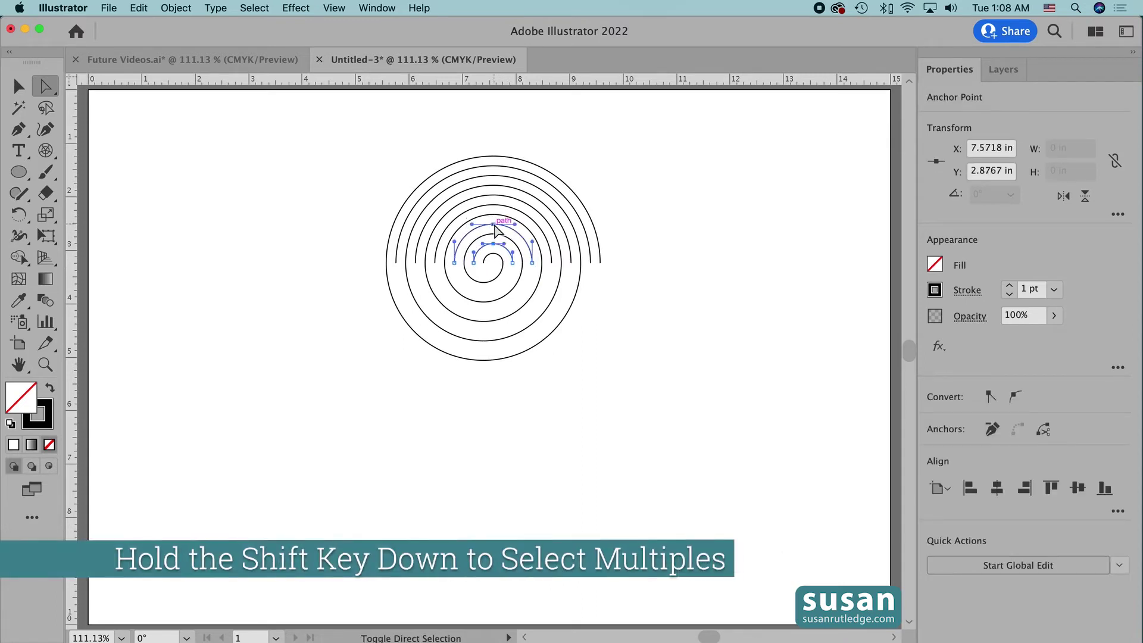
pyautogui.keyDown('shift'); pyautogui.click(493, 196); pyautogui.keyUp('shift')
pyautogui.keyDown('shift'); pyautogui.click(493, 185); pyautogui.keyUp('shift')
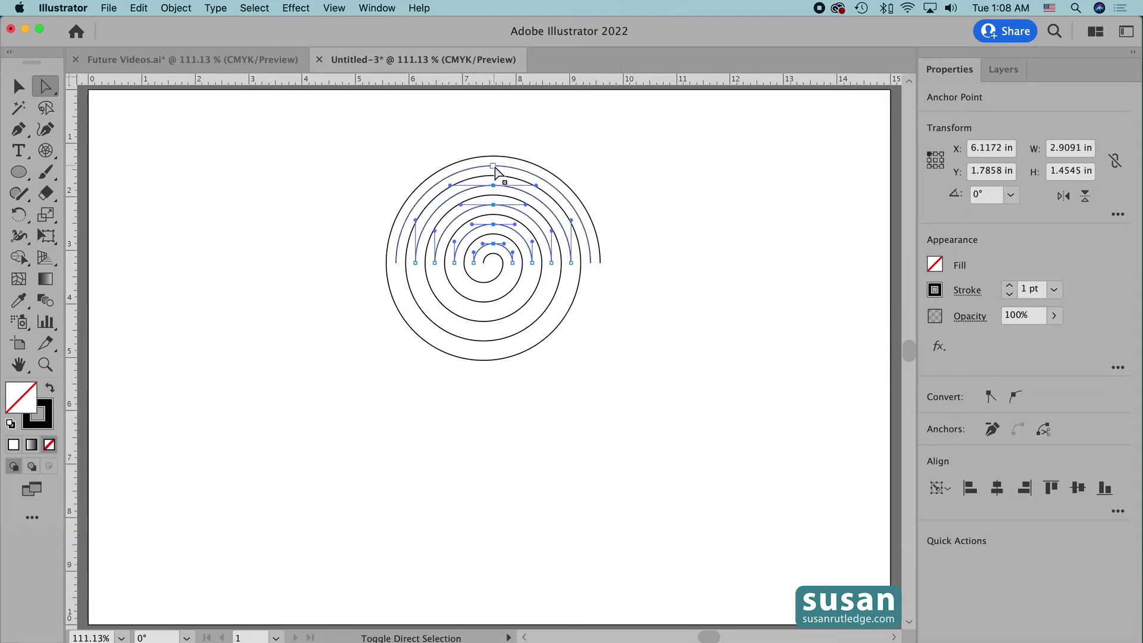
pyautogui.keyDown('shift'); pyautogui.click(493, 166); pyautogui.keyUp('shift')
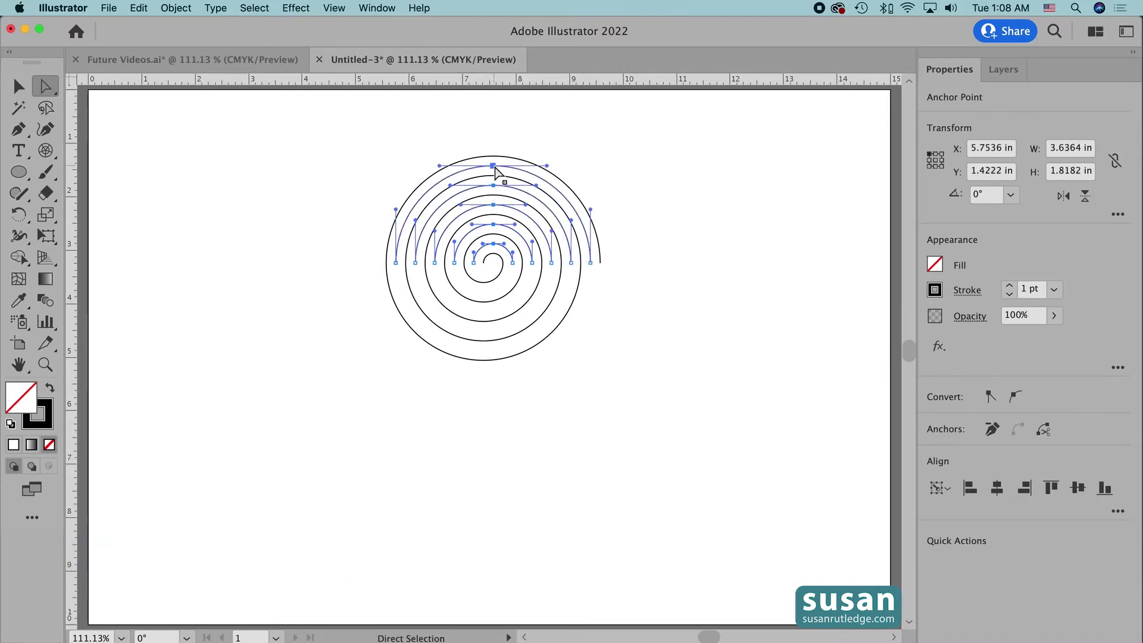
pyautogui.press('super+j')
pyautogui.click(635, 177)
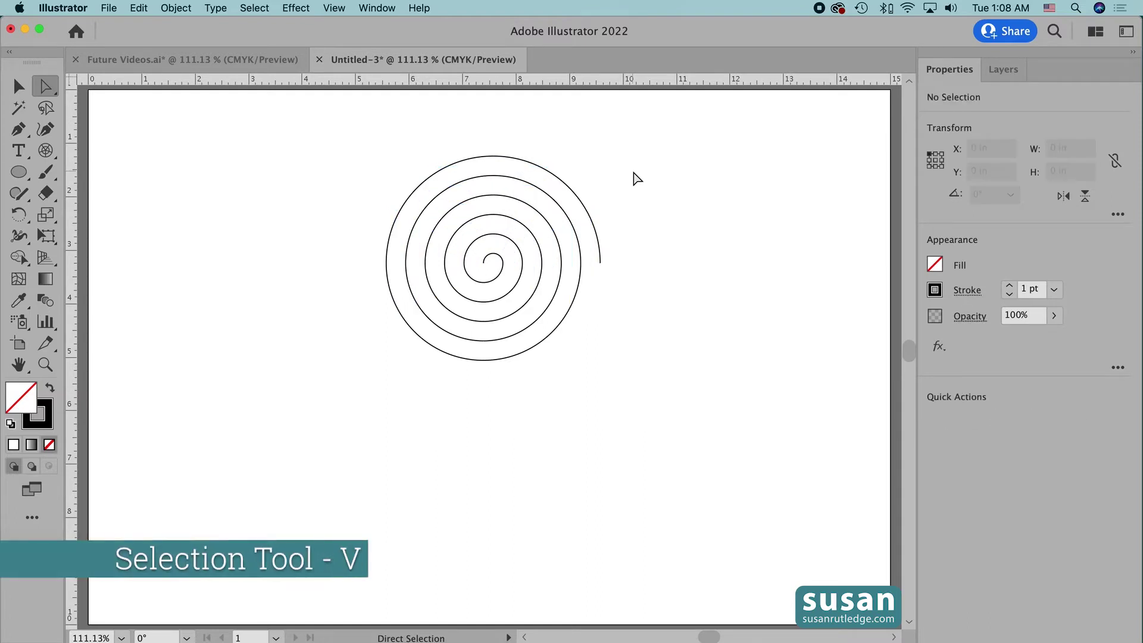
# Marquee-select the entire spiral and apply Object > Path > Join.
pyautogui.press('v')
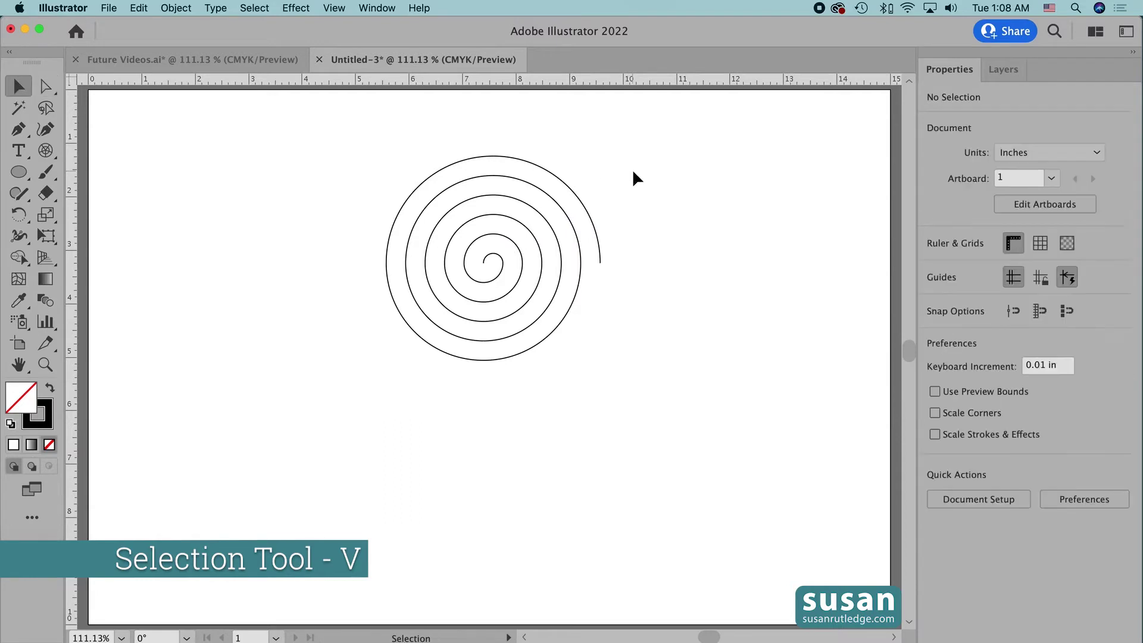
pyautogui.moveTo(353, 133); pyautogui.dragTo(624, 386)
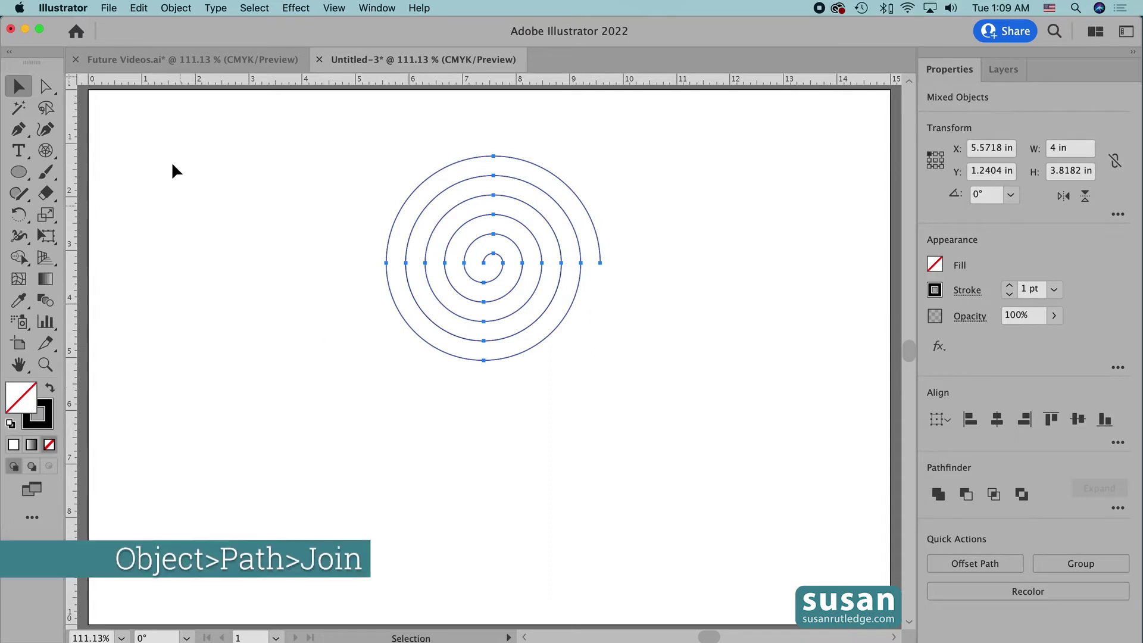
pyautogui.click(175, 8)
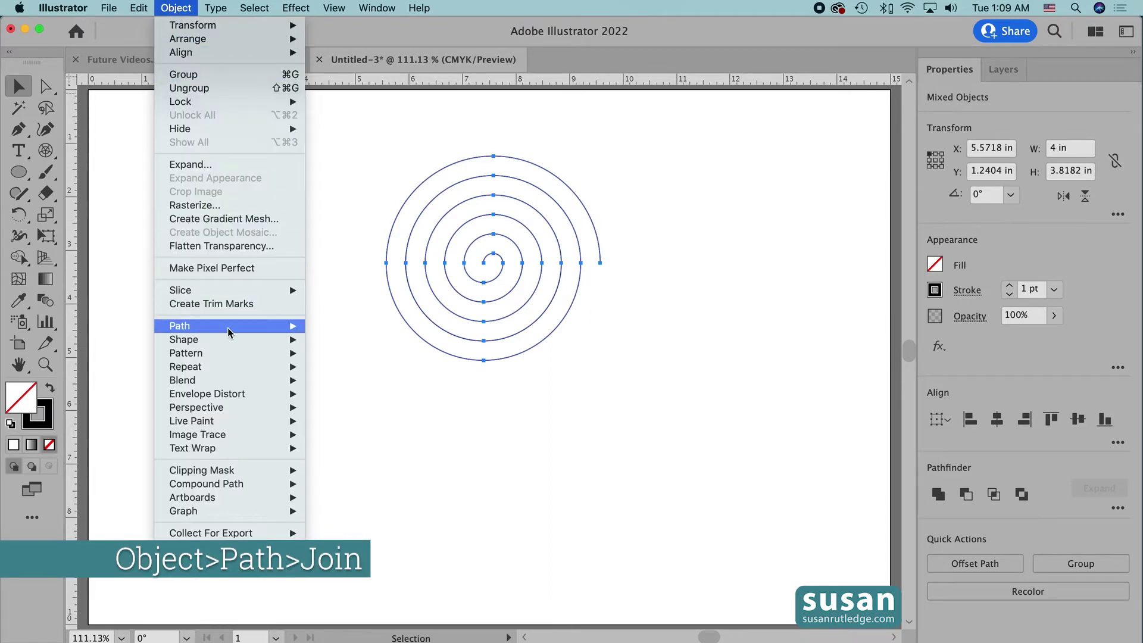
pyautogui.moveTo(285, 326)
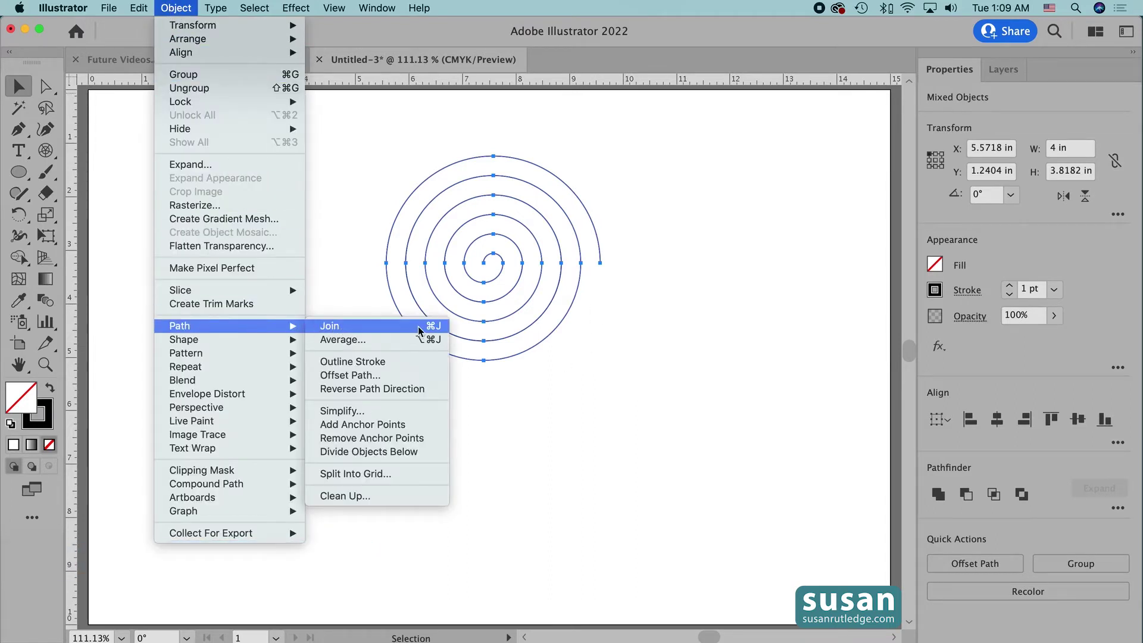
pyautogui.click(344, 328)
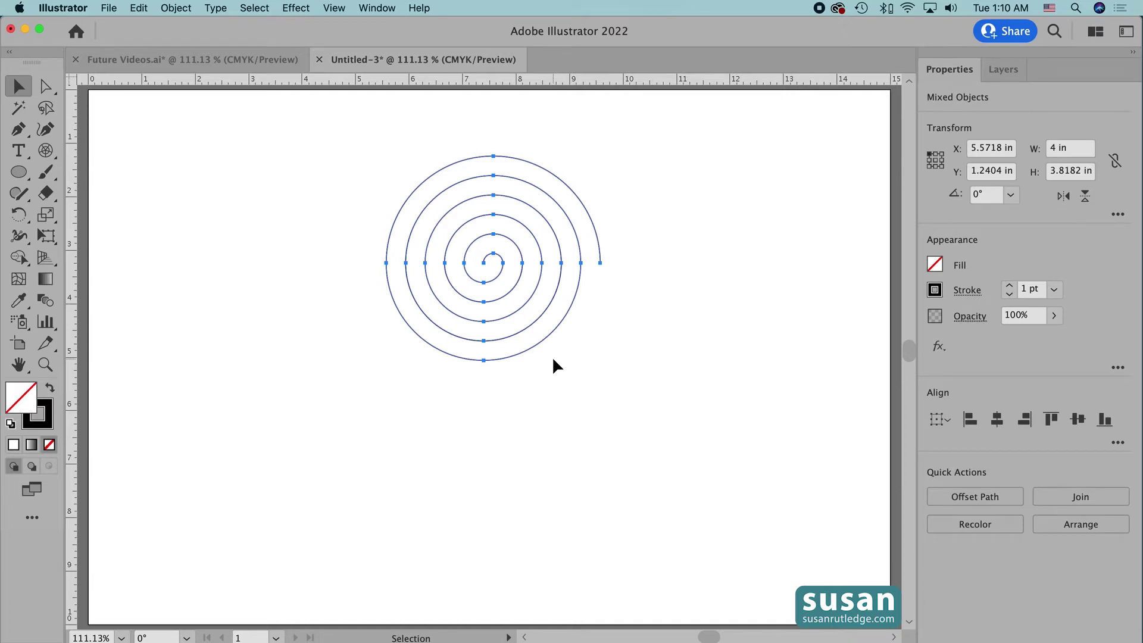
# Move the spiral up-left, duplicate it to the right, and give the copy Round Cap strokes.
pyautogui.moveTo(512, 356); pyautogui.dragTo(368, 331)
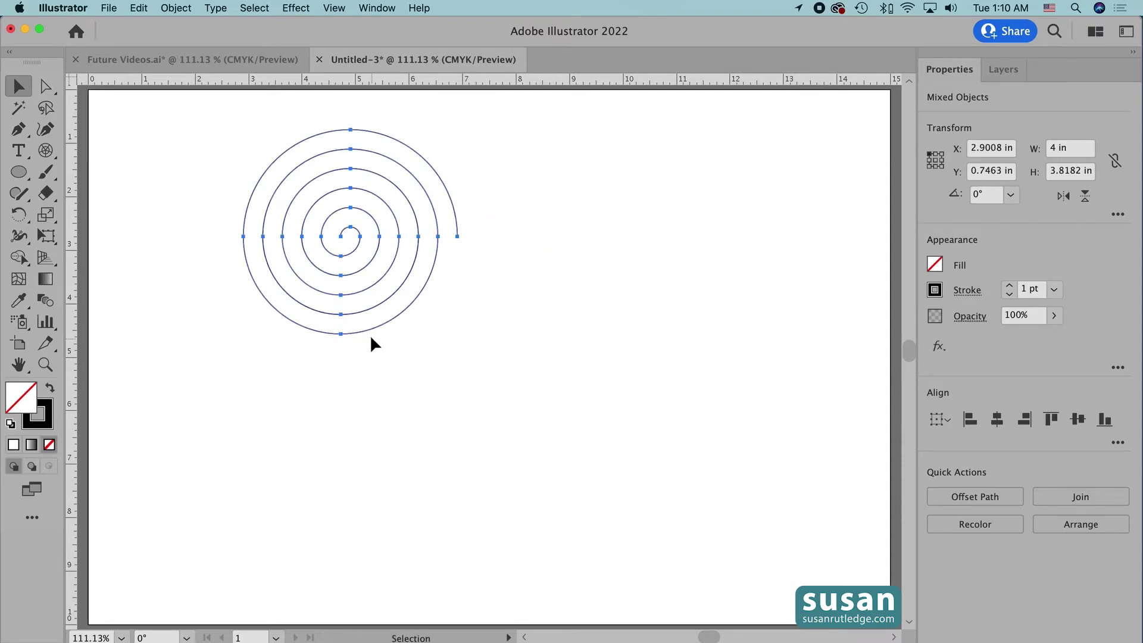
pyautogui.moveTo(353, 337); pyautogui.dragTo(654, 331)
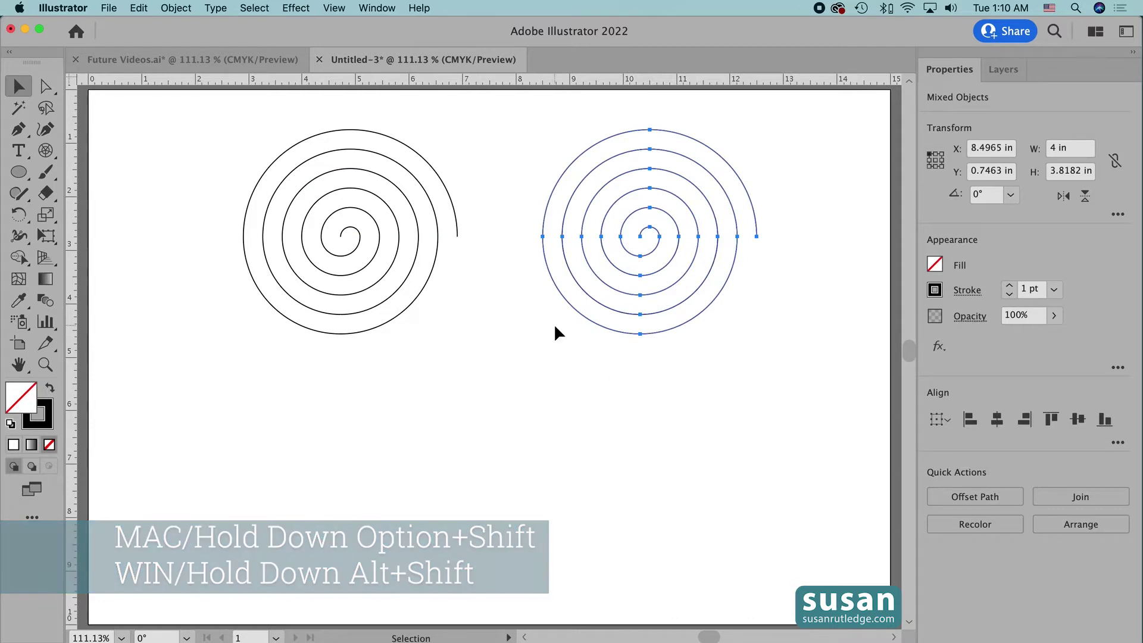
pyautogui.click(965, 291)
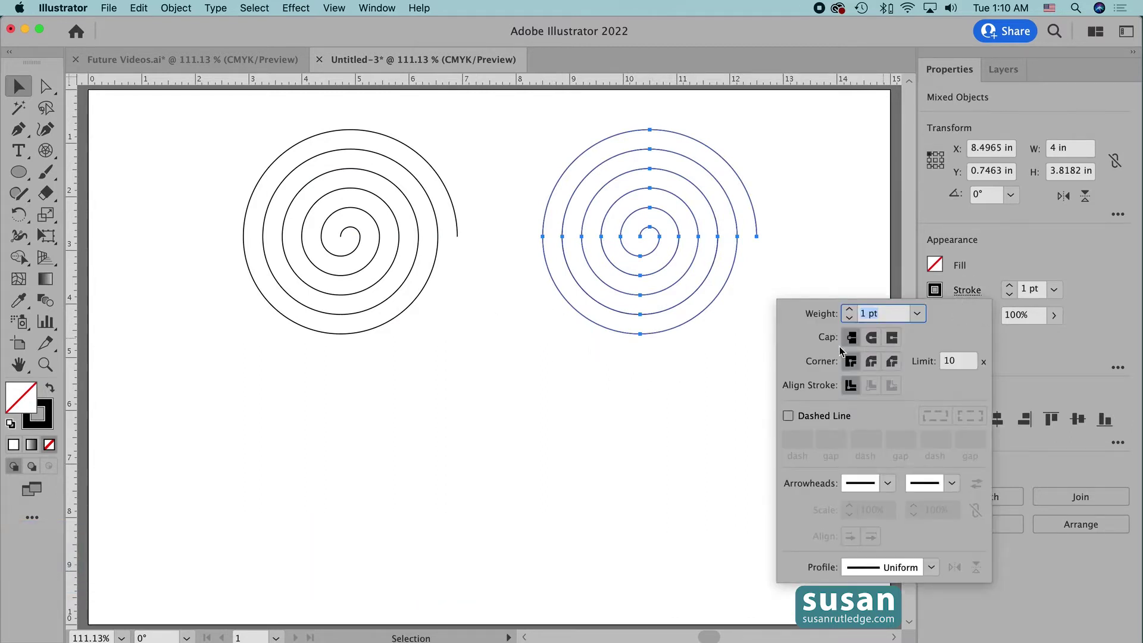
pyautogui.click(870, 339)
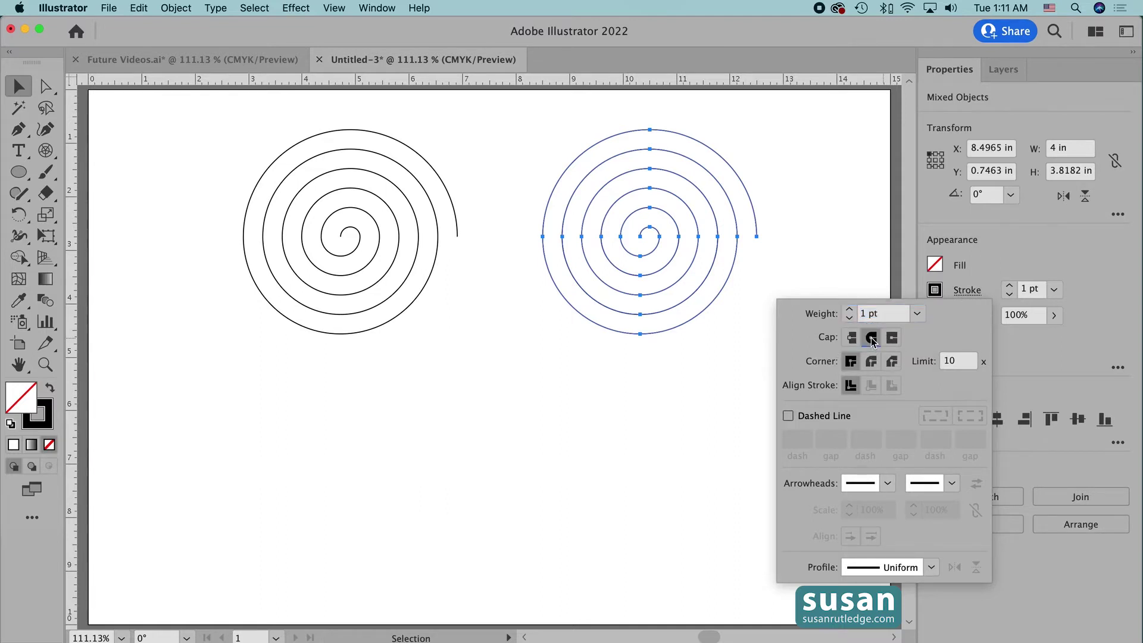
pyautogui.click(857, 269)
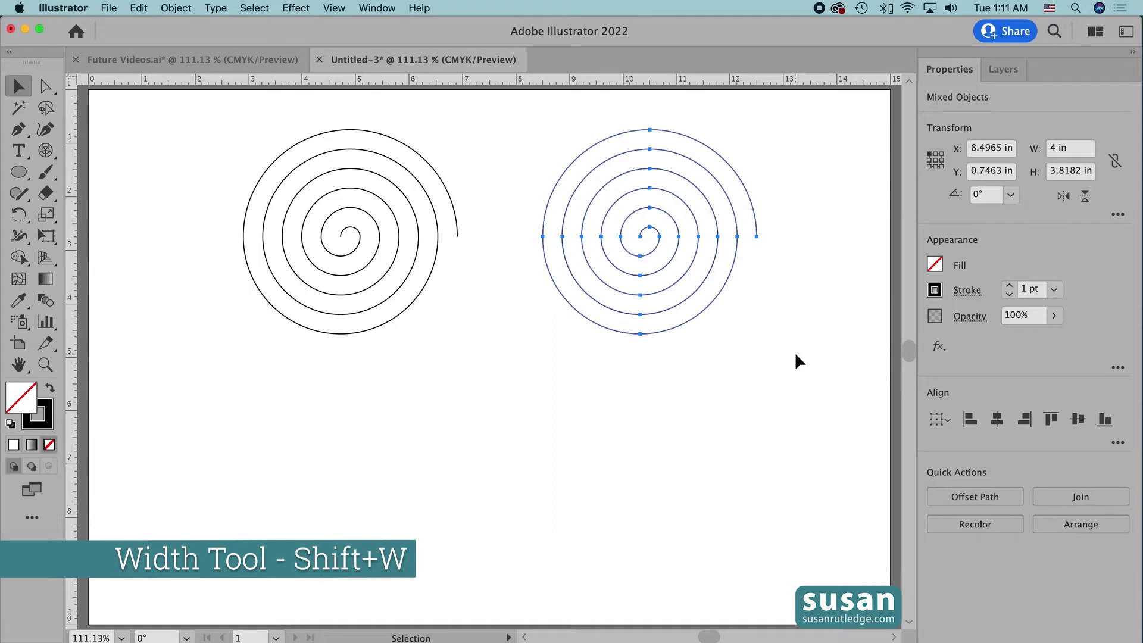
# Use the Width tool to widen the right spiral to 12 pt at its centre, tapering outward.
pyautogui.hotkey('shift', 'w')
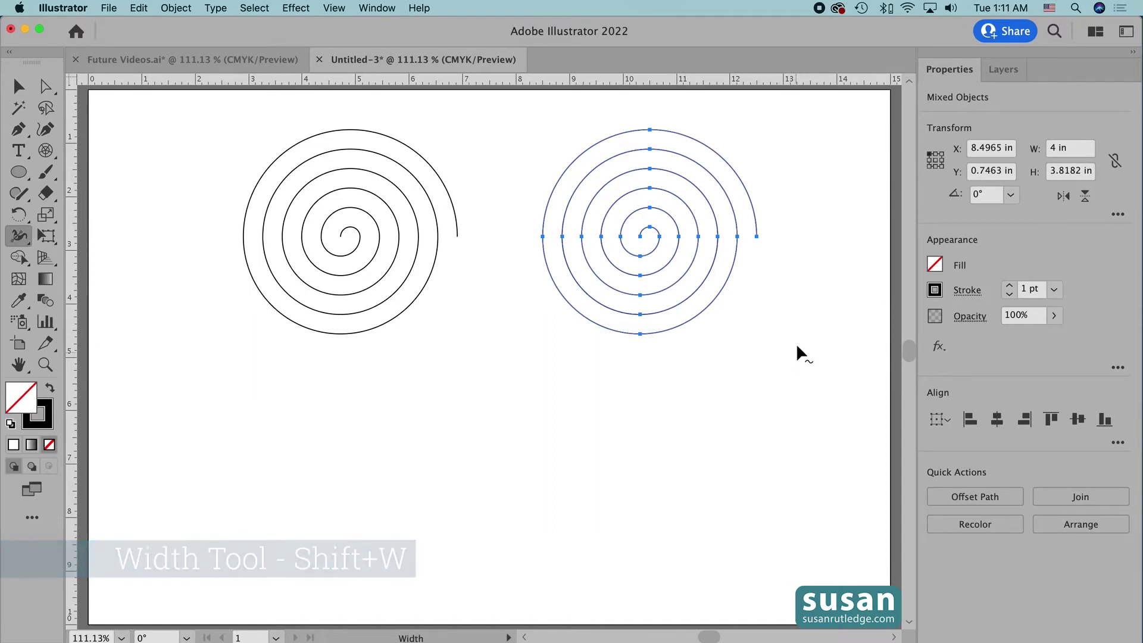
pyautogui.click(756, 234)
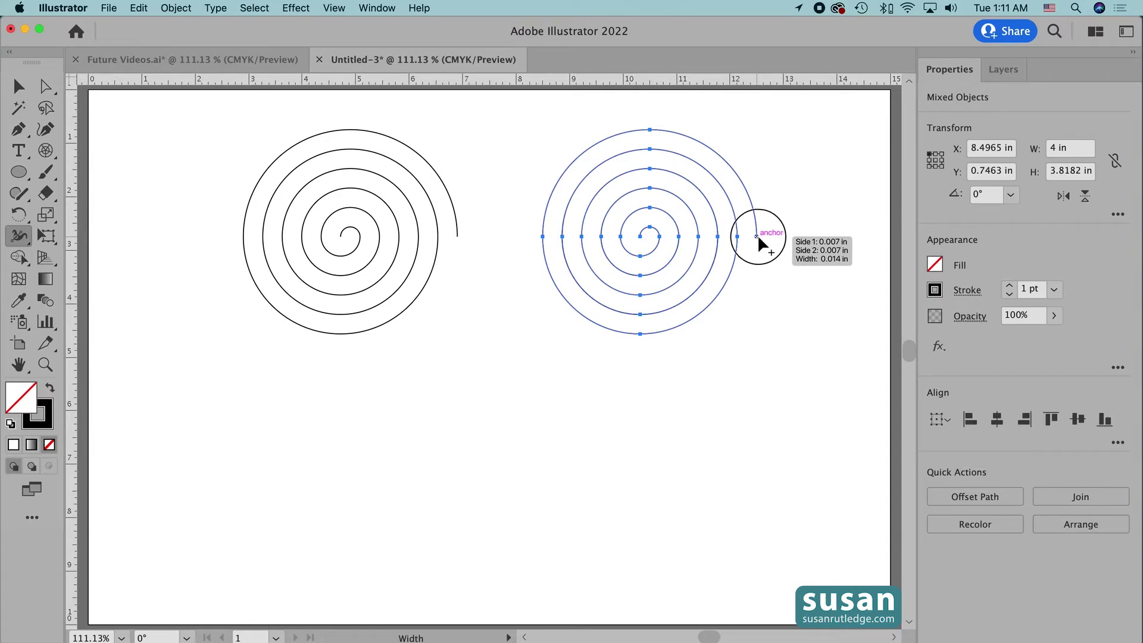
pyautogui.moveTo(760, 236); pyautogui.dragTo(762, 235)
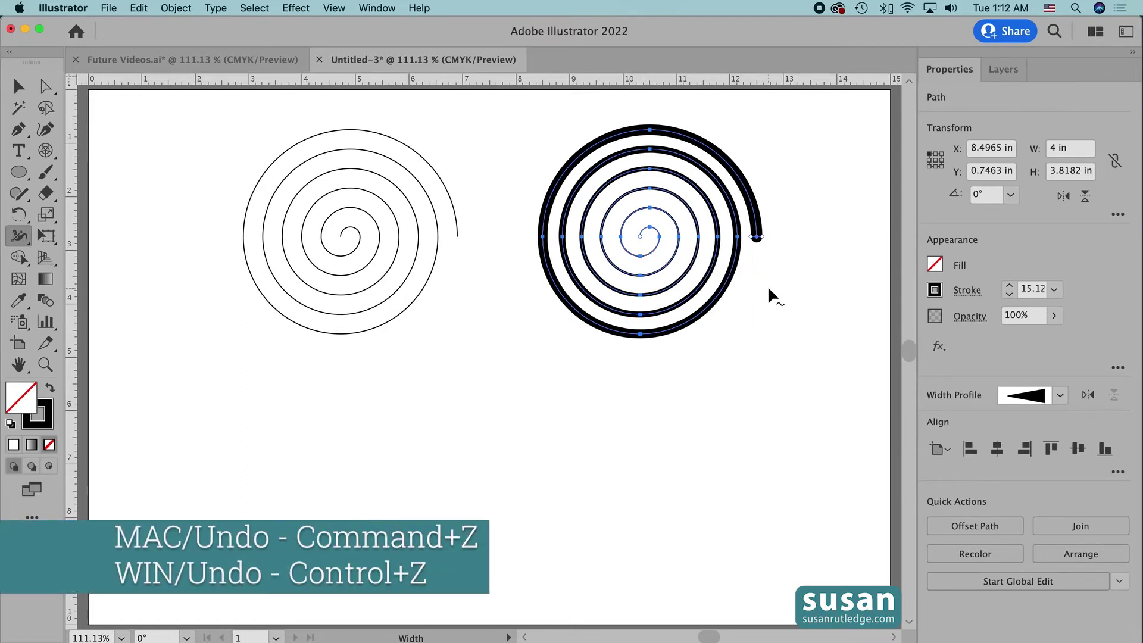
pyautogui.press('super+z')
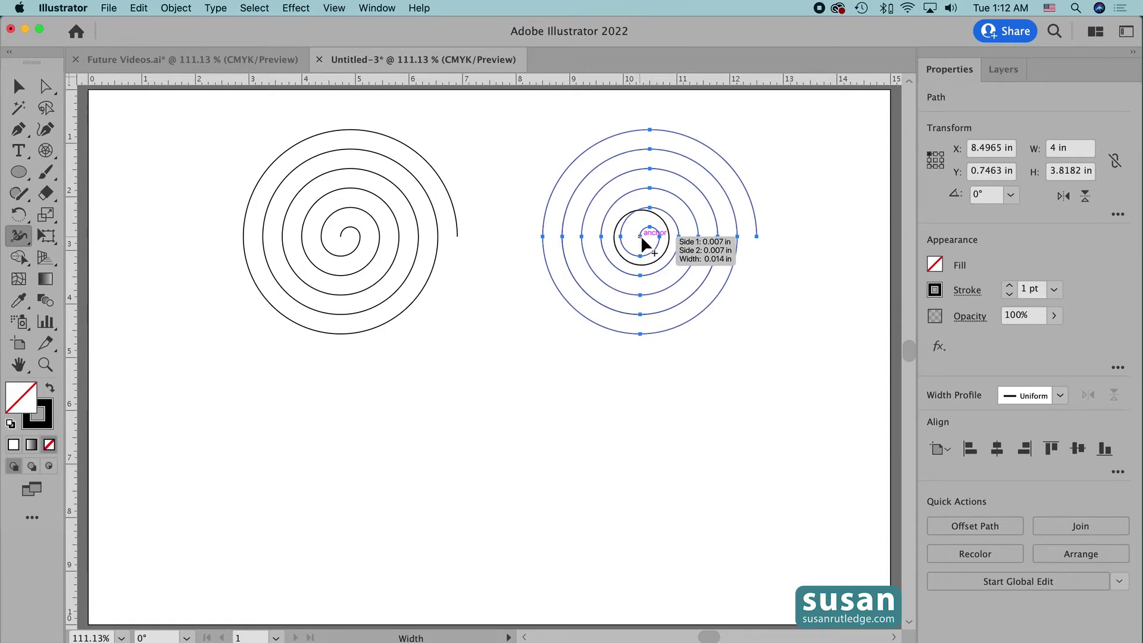
pyautogui.moveTo(641, 235); pyautogui.dragTo(644, 236)
pyautogui.press('v')
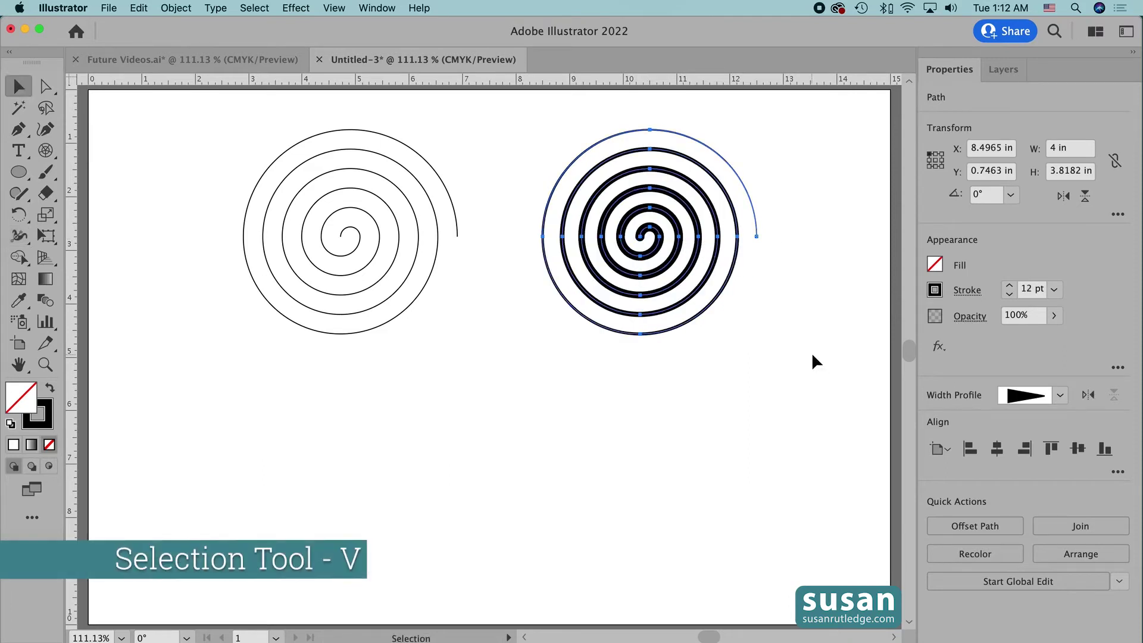
pyautogui.click(788, 304)
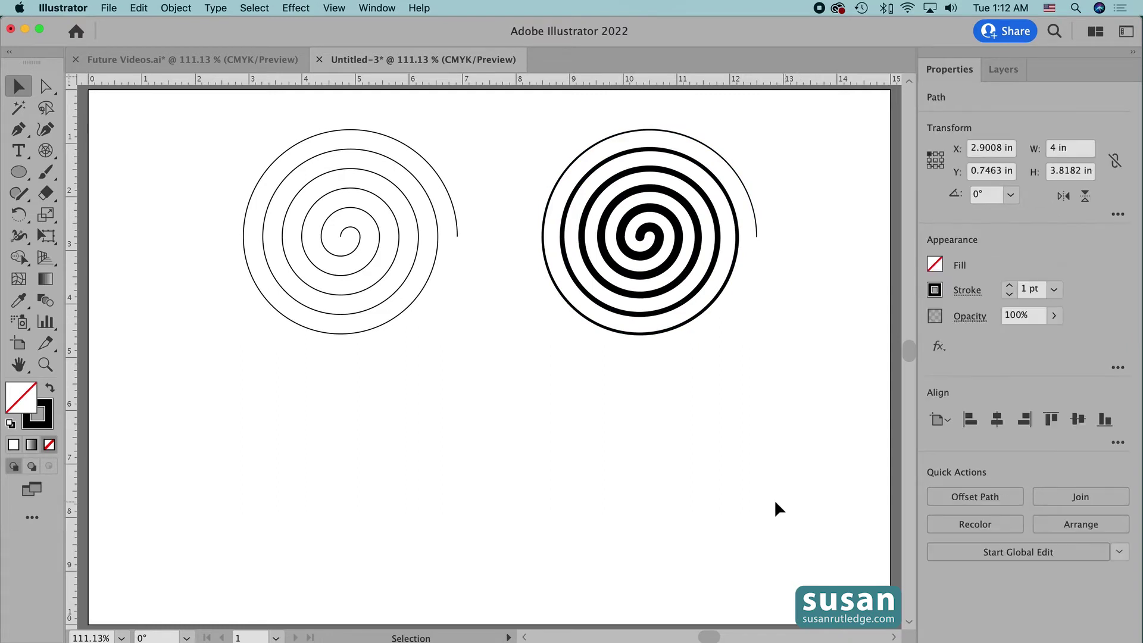
# Duplicate the upper-left spiral straight down, then copy that duplicate to the right to fill the bottom row.
pyautogui.click(348, 332)
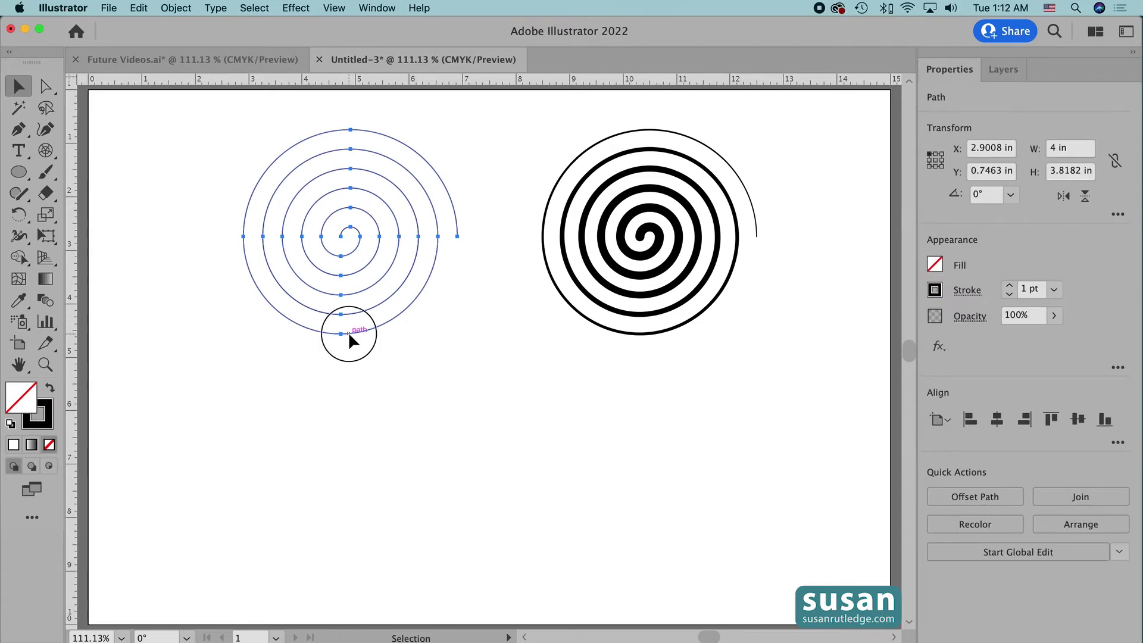
pyautogui.moveTo(349, 335); pyautogui.dragTo(344, 566)
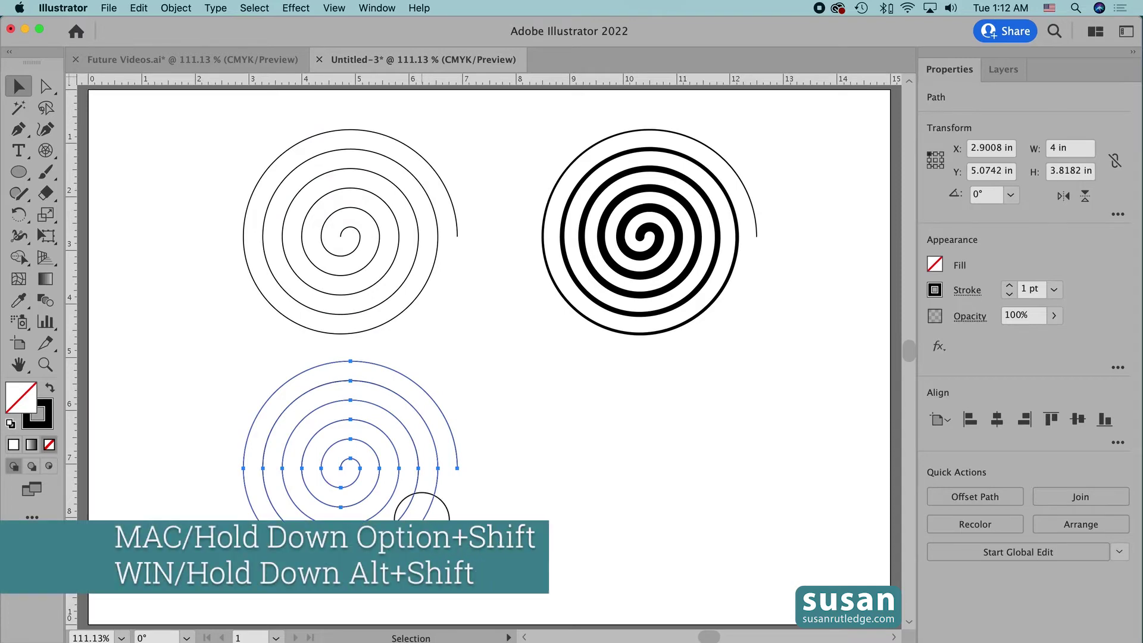
pyautogui.moveTo(425, 520); pyautogui.dragTo(725, 520)
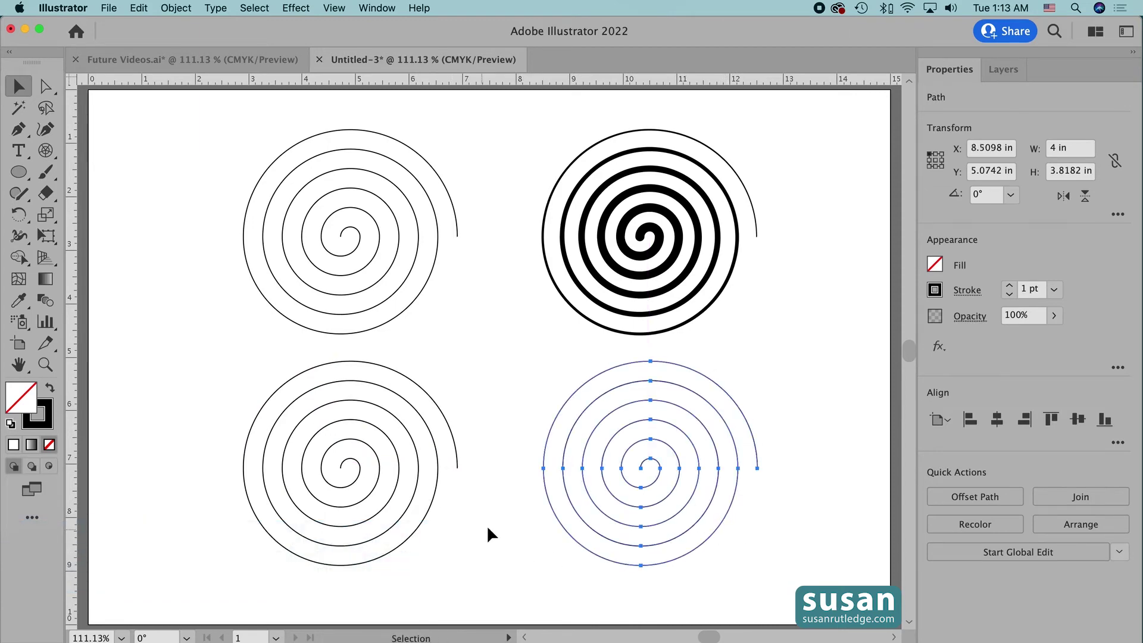
pyautogui.click(470, 530)
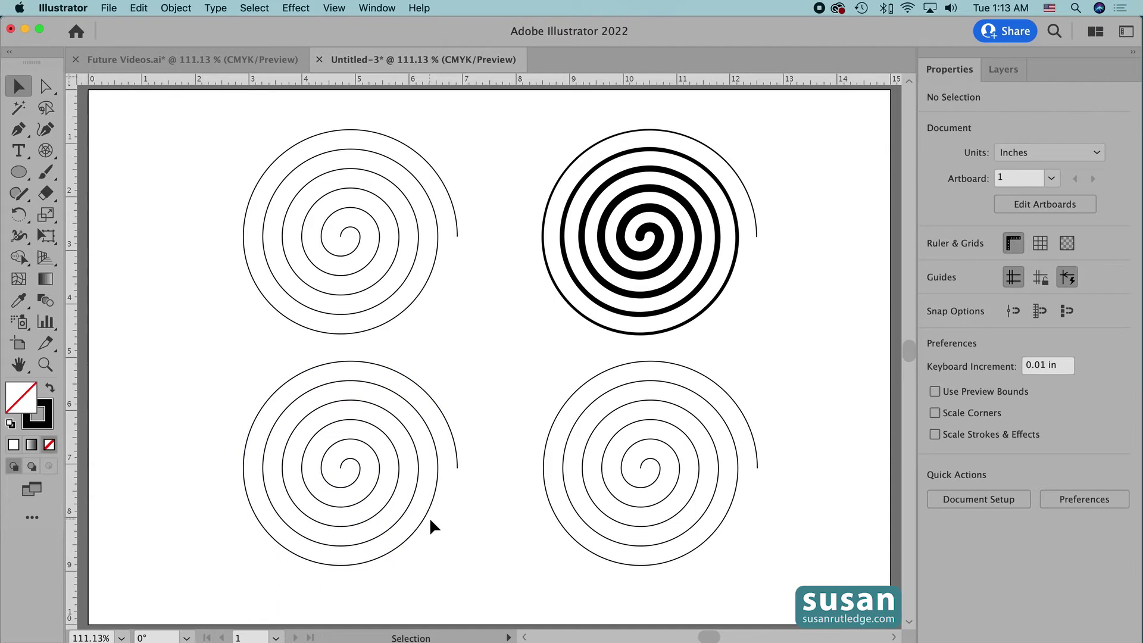
pyautogui.click(18, 152)
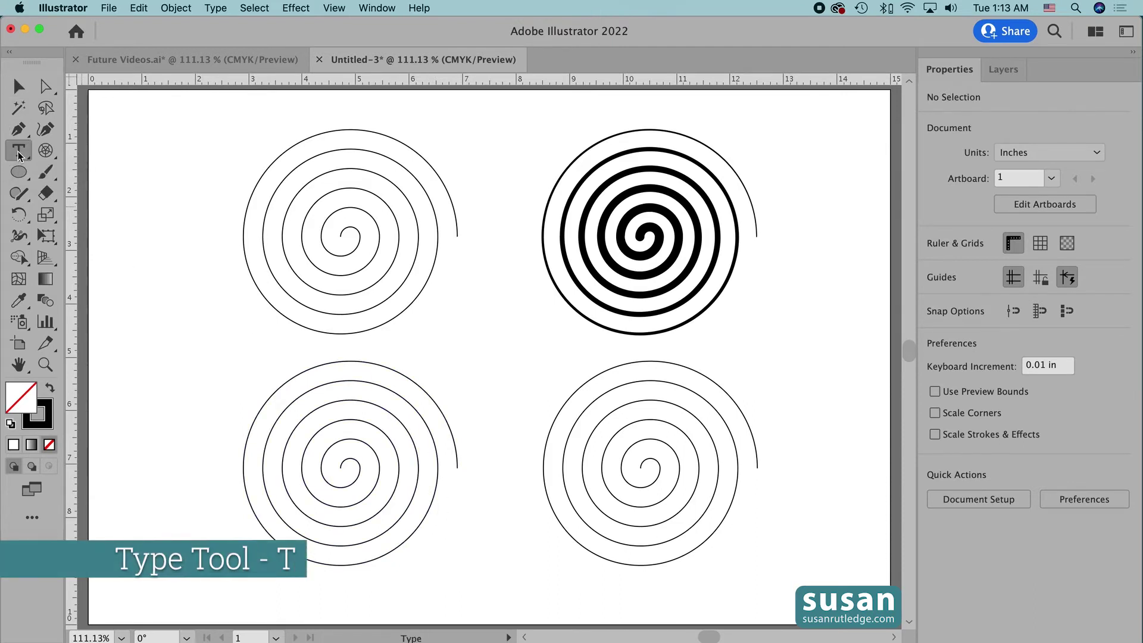
pyautogui.click(457, 114)
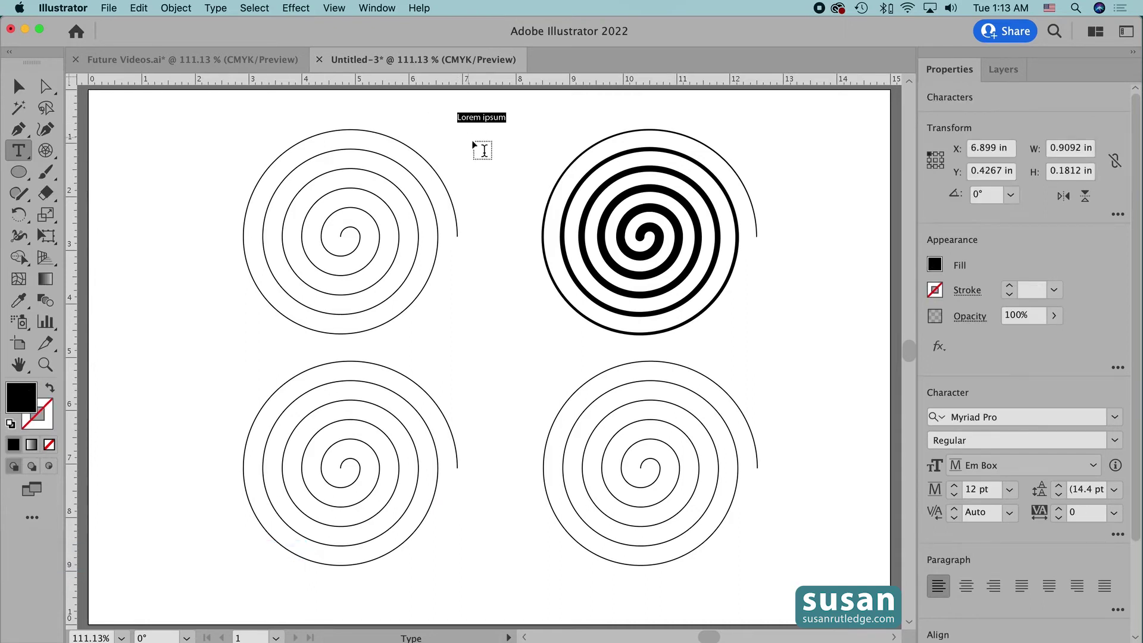
pyautogui.click(995, 491)
pyautogui.write('23')
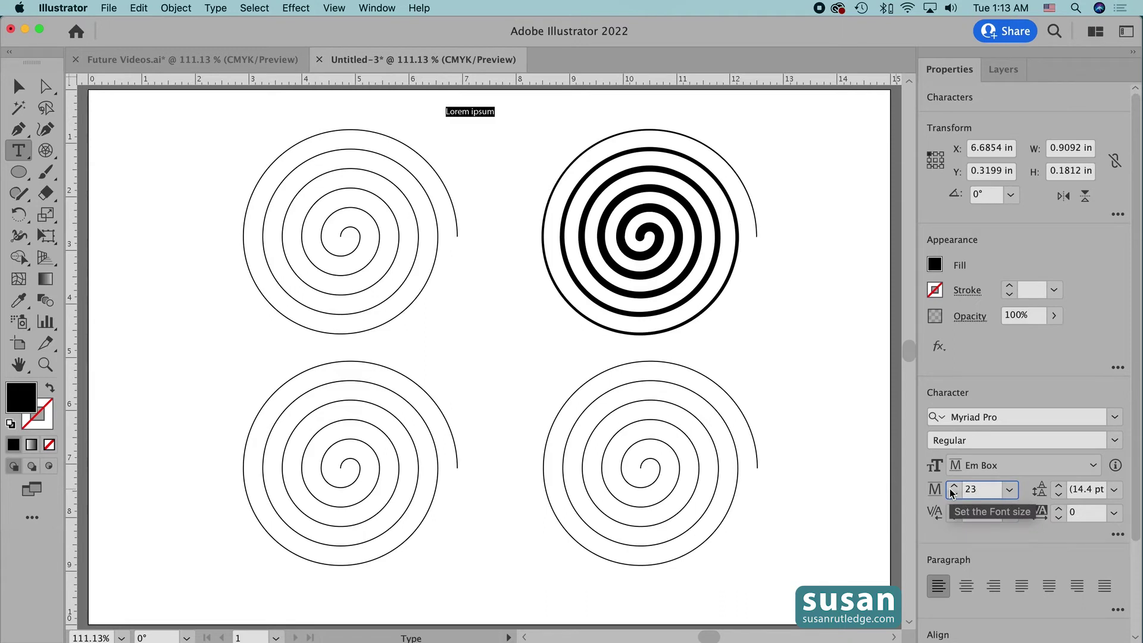
pyautogui.press('Return')
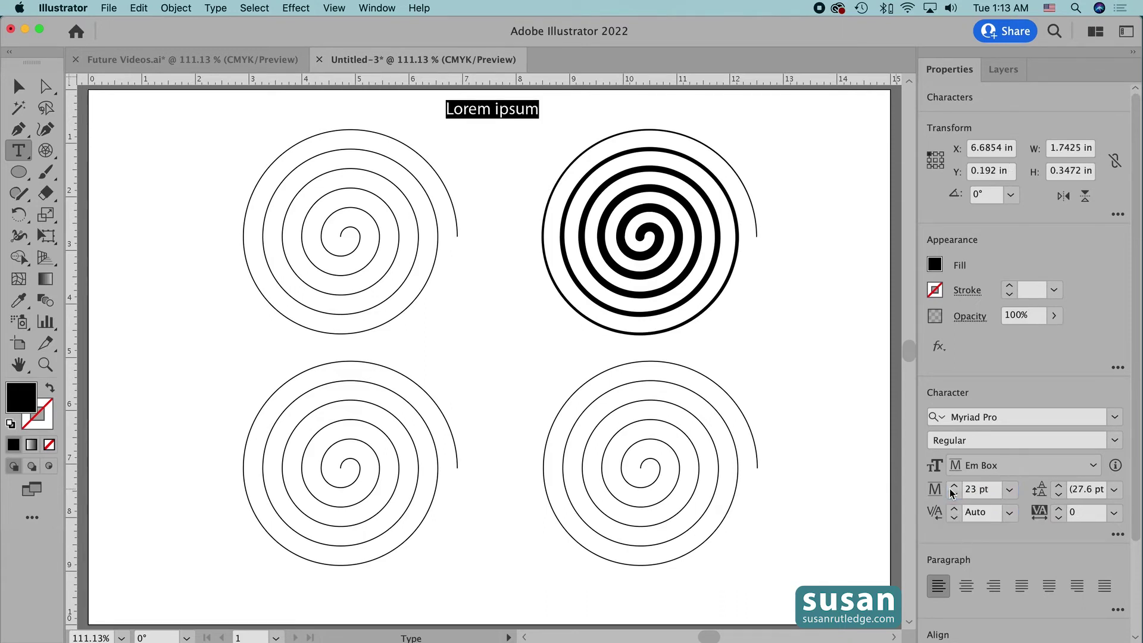
pyautogui.write('ABCDEFGHIJ')
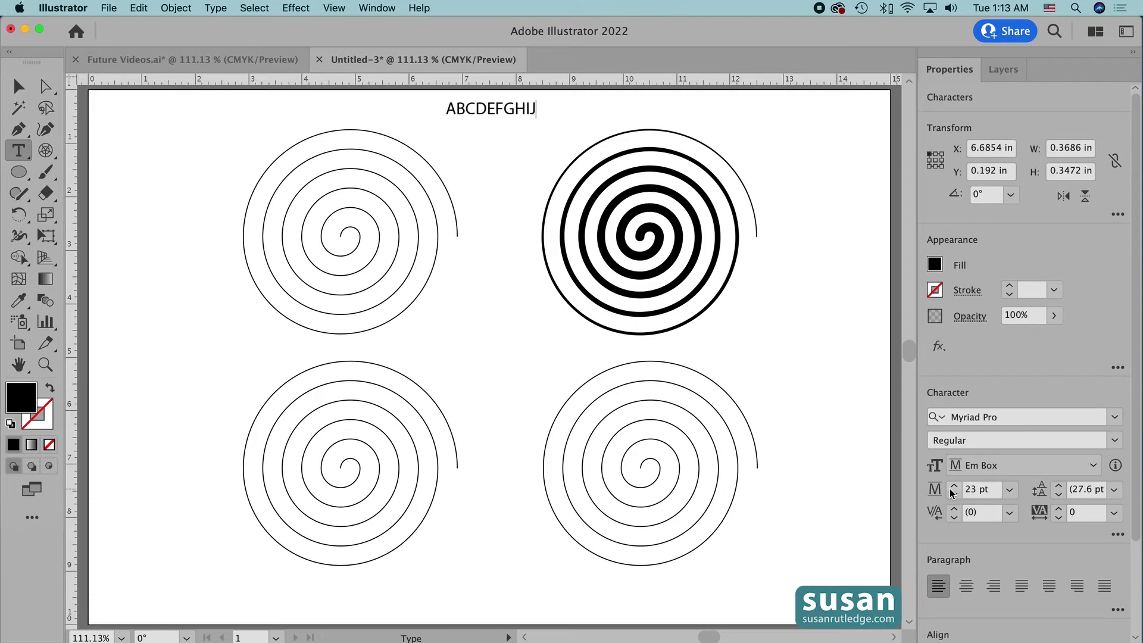
pyautogui.write('KLMNOPQR')
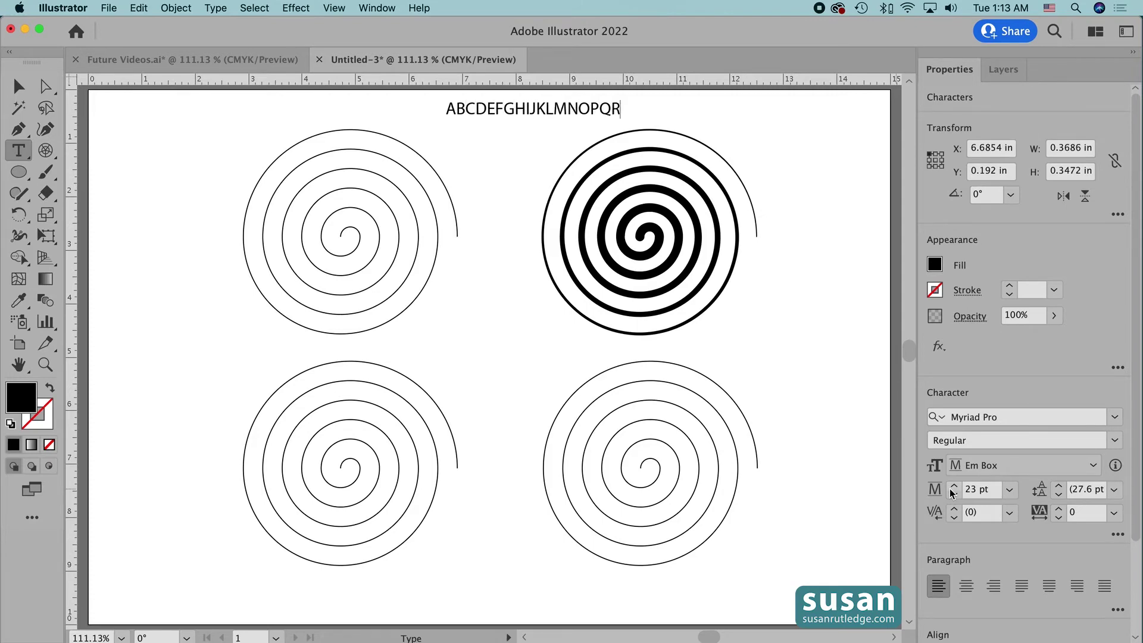
pyautogui.write('STUVWXYZ12345')
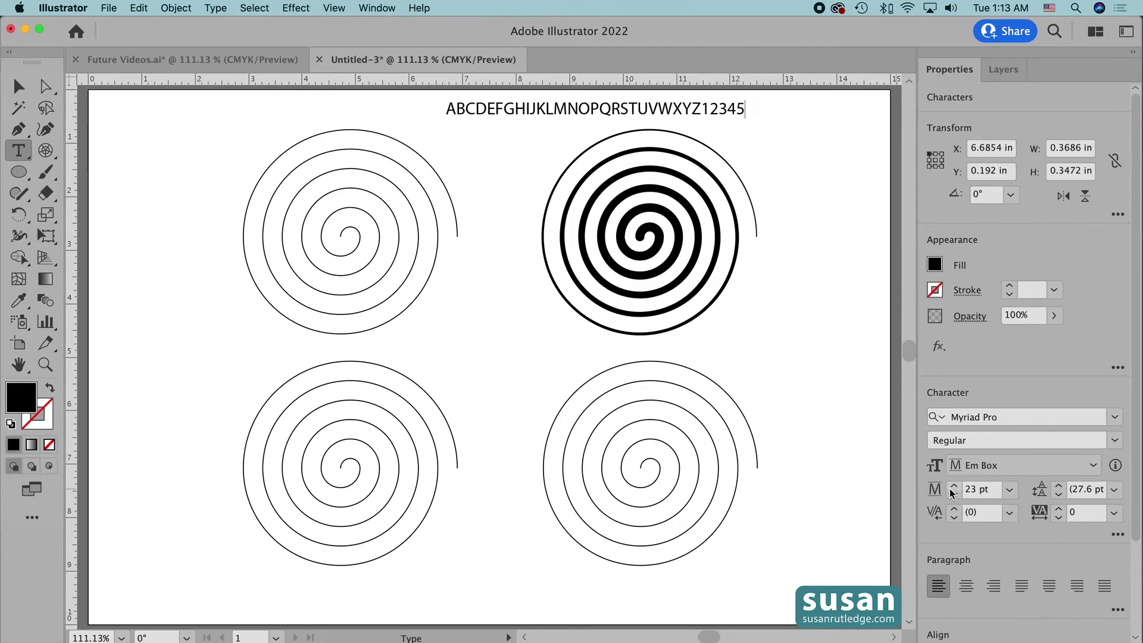
pyautogui.write('67890')
pyautogui.press('Escape')
pyautogui.press('v')
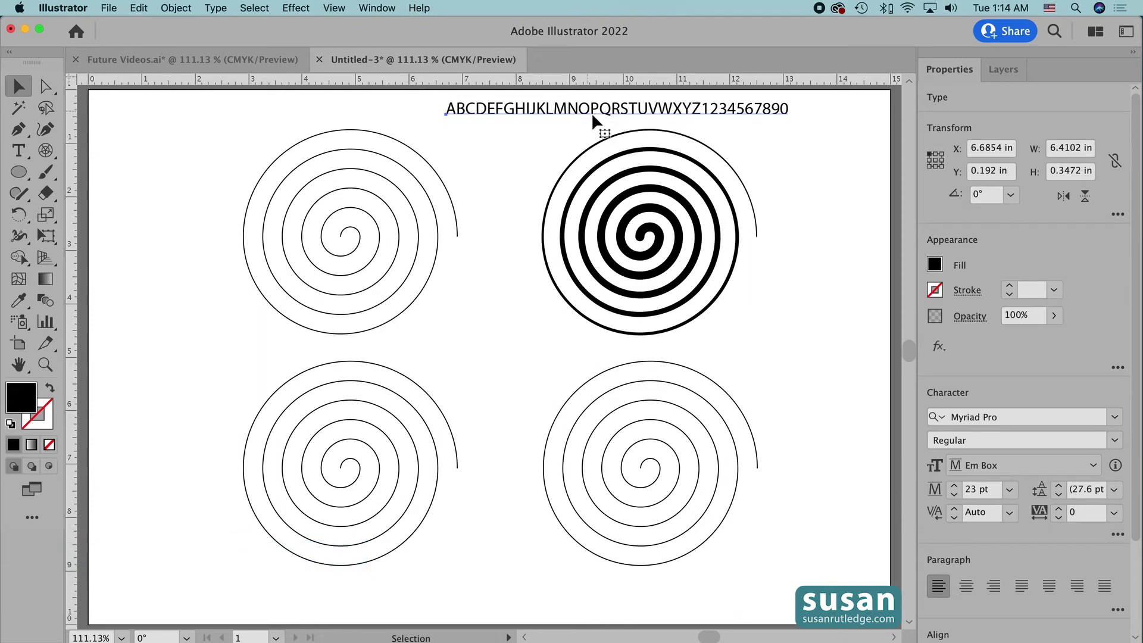
pyautogui.press('super+c')
# Start type on a path along the lower-left spiral.
pyautogui.click(350, 360)
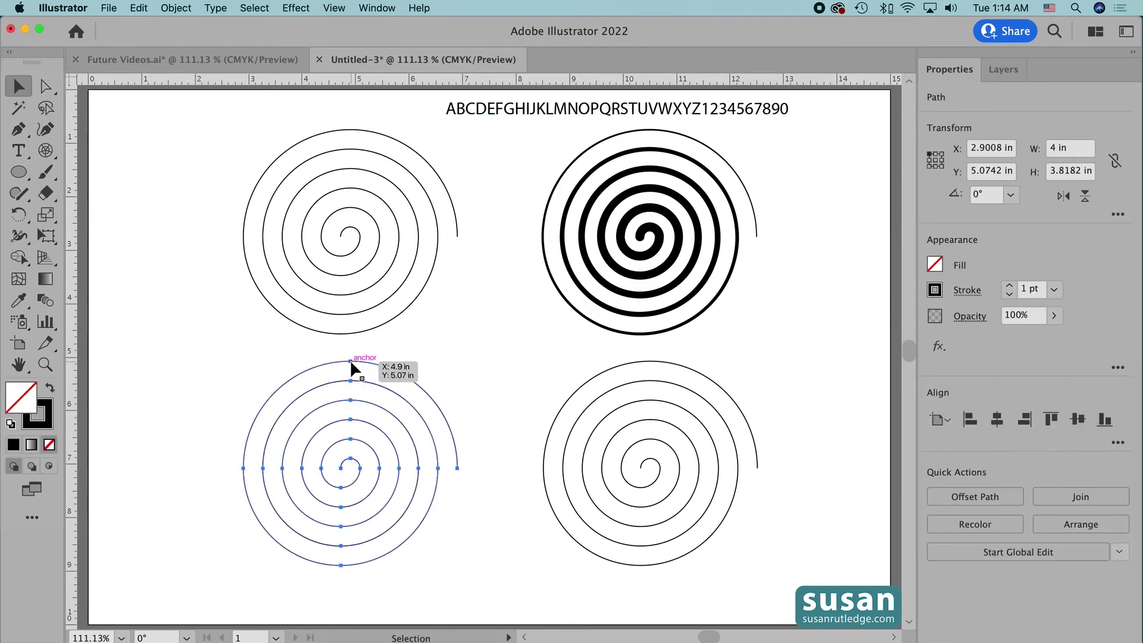
pyautogui.click(19, 151)
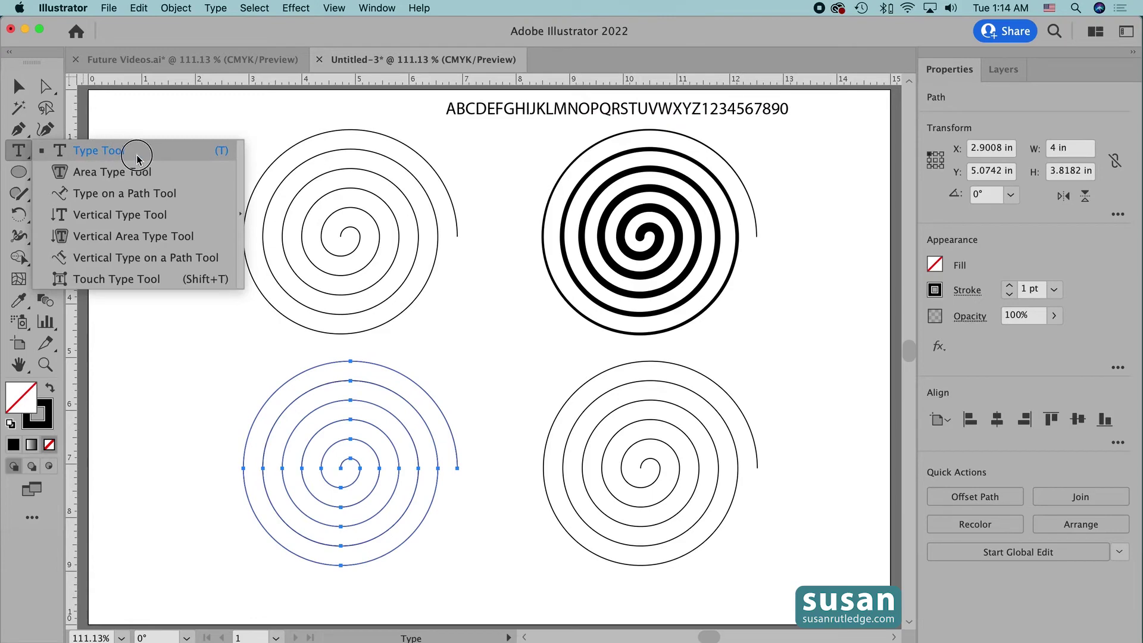
pyautogui.click(159, 193)
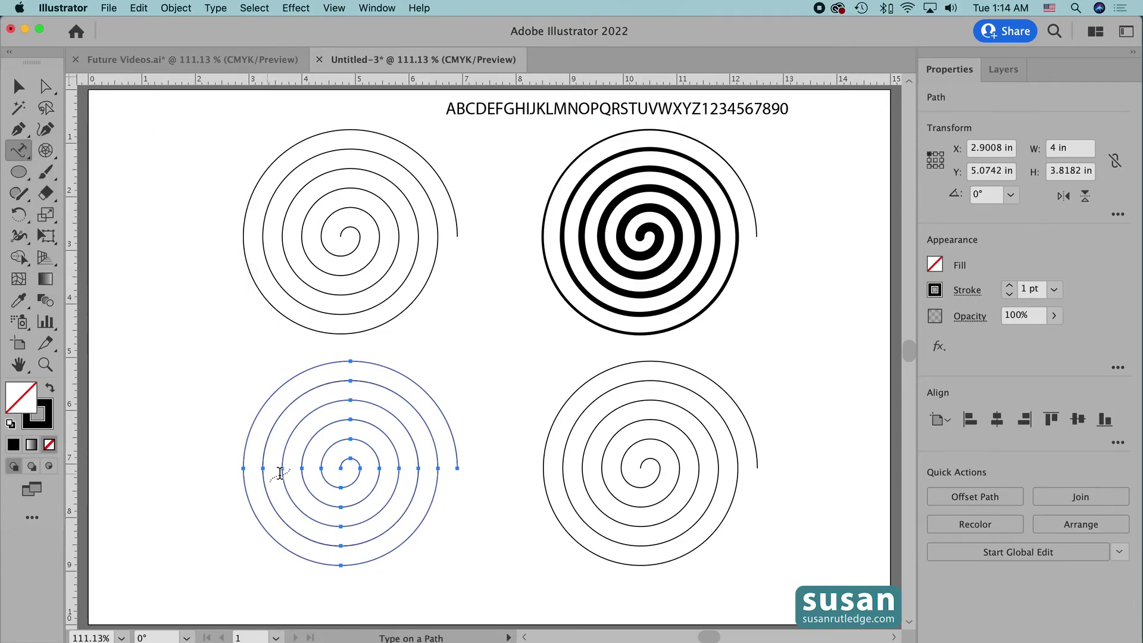
pyautogui.click(342, 463)
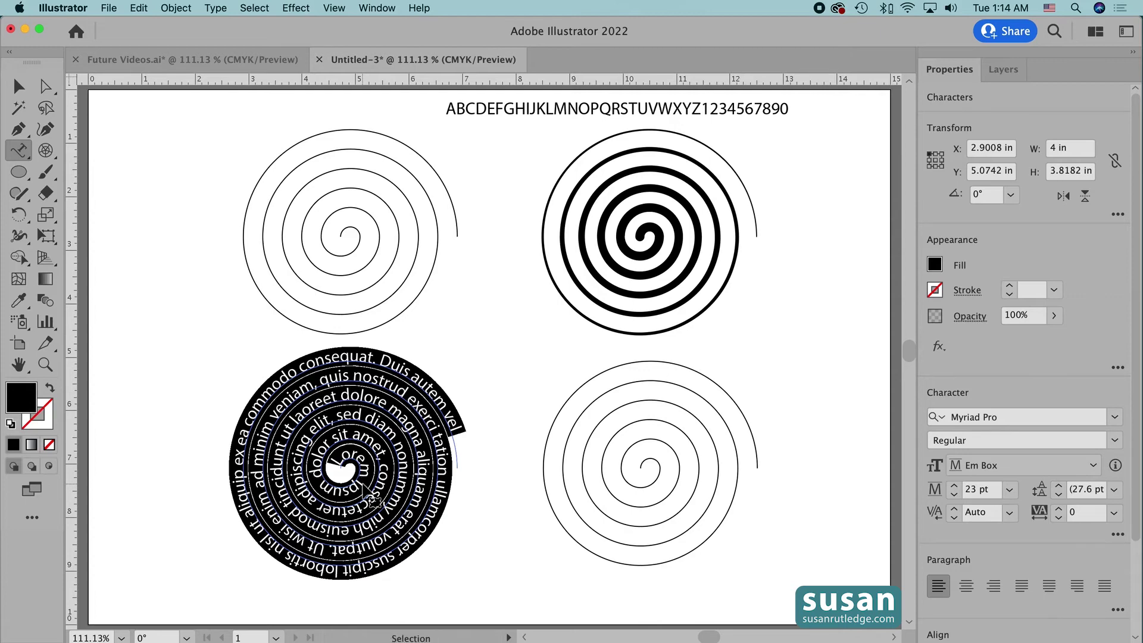
# Paste the alphabet-and-digits string three times so it fills the spiral's coils, then deselect.
pyautogui.press('super+v')
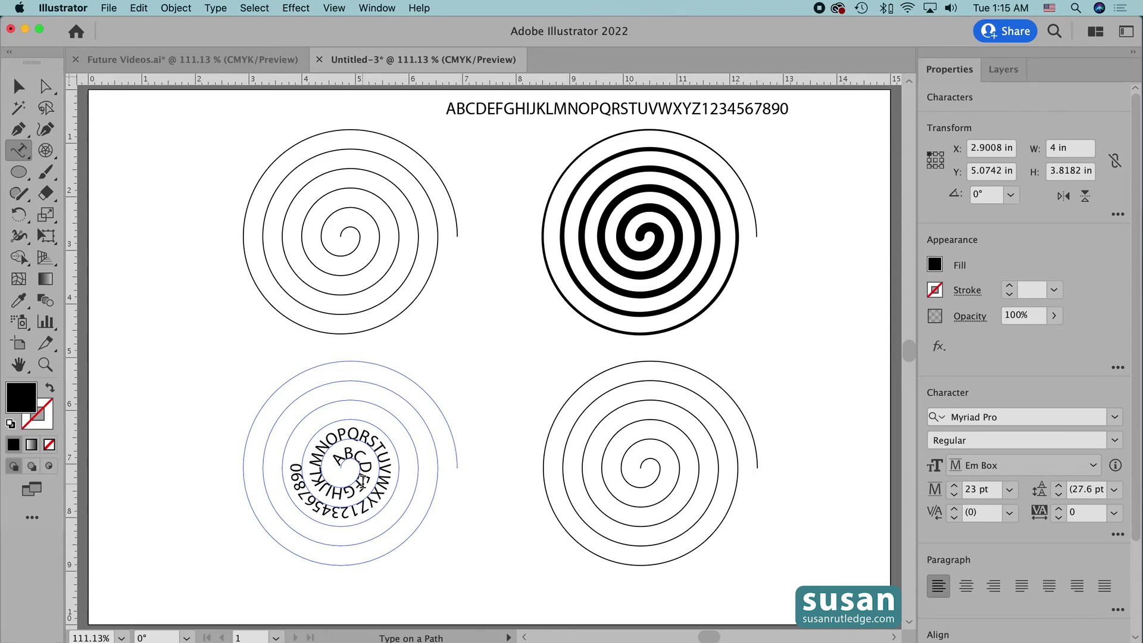
pyautogui.press('cmd+v')
pyautogui.press('cmd+v')
pyautogui.press('cmd+v')
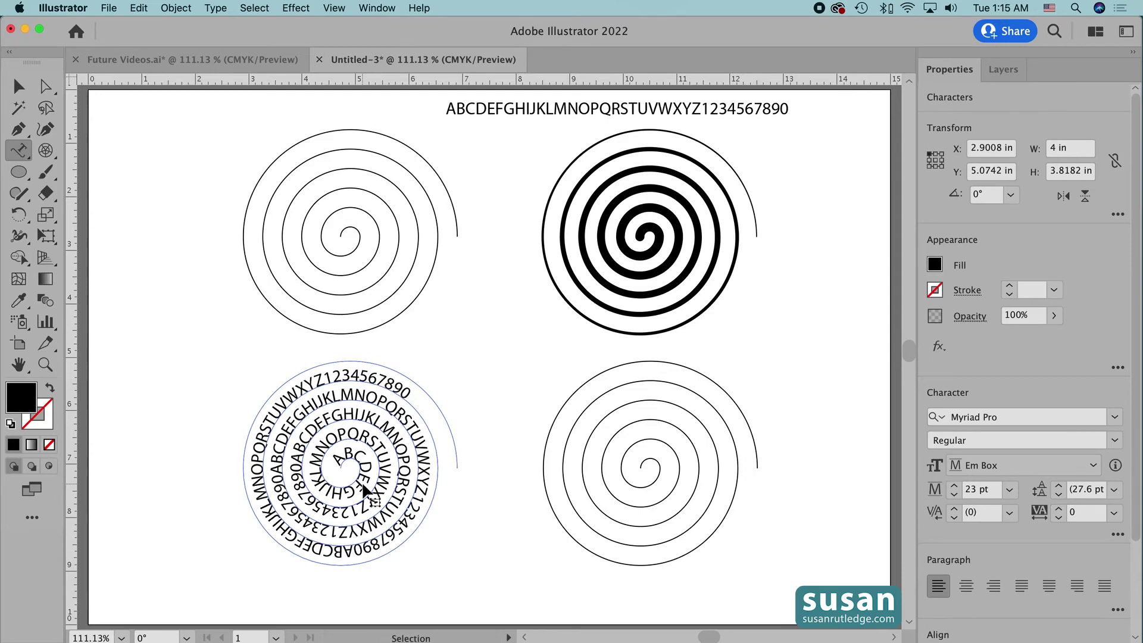
pyautogui.press('super+v')
pyautogui.press('super+v')
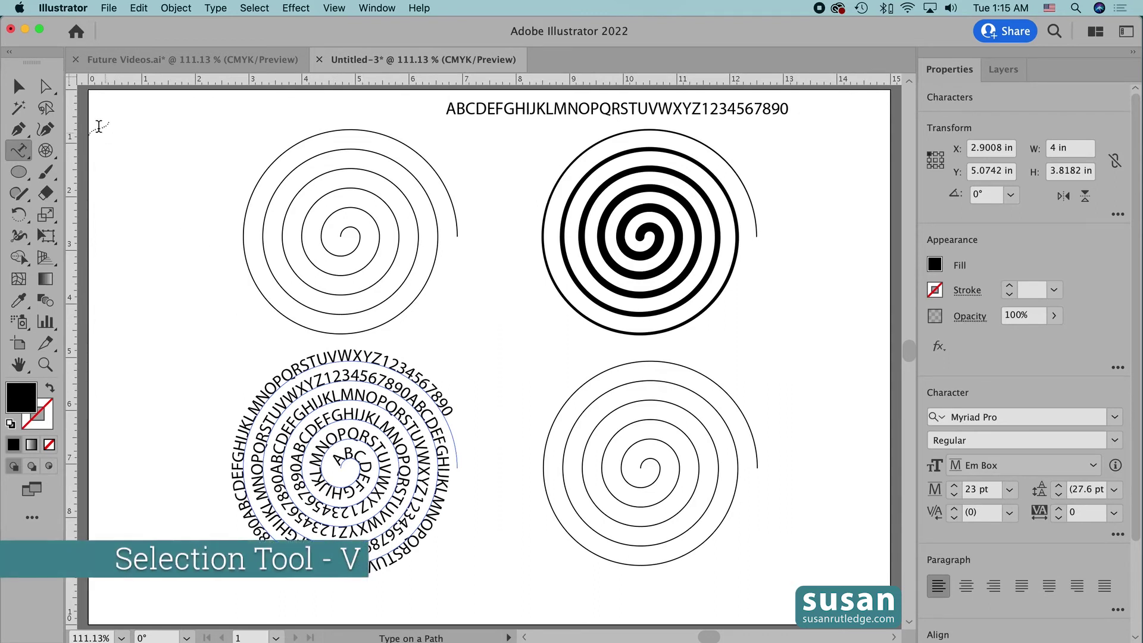
pyautogui.click(25, 90)
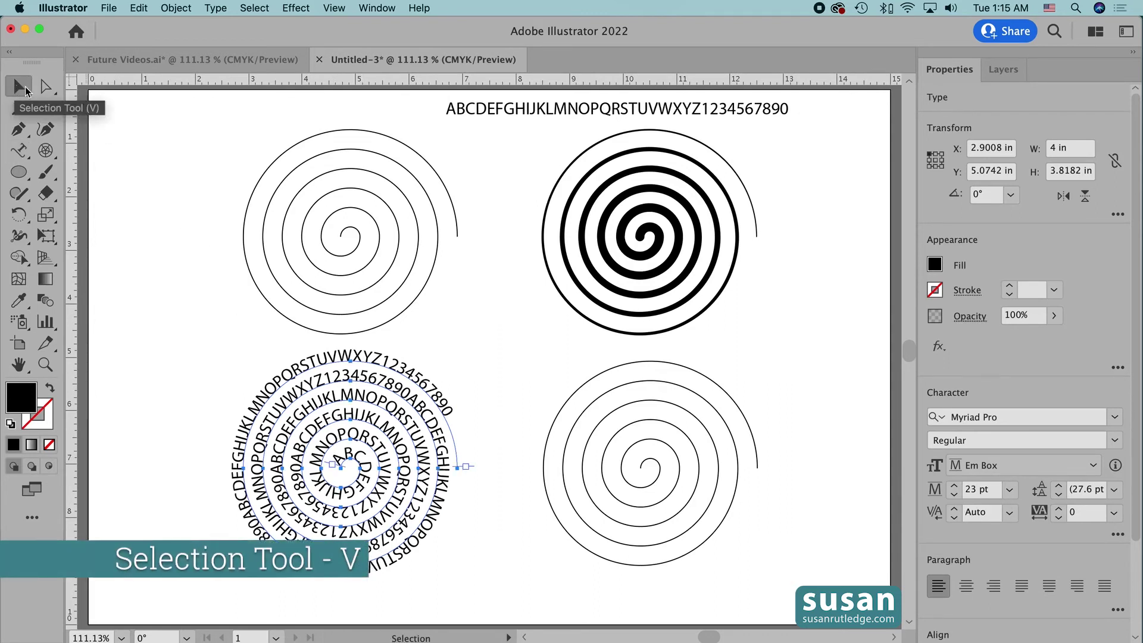
pyautogui.click(813, 565)
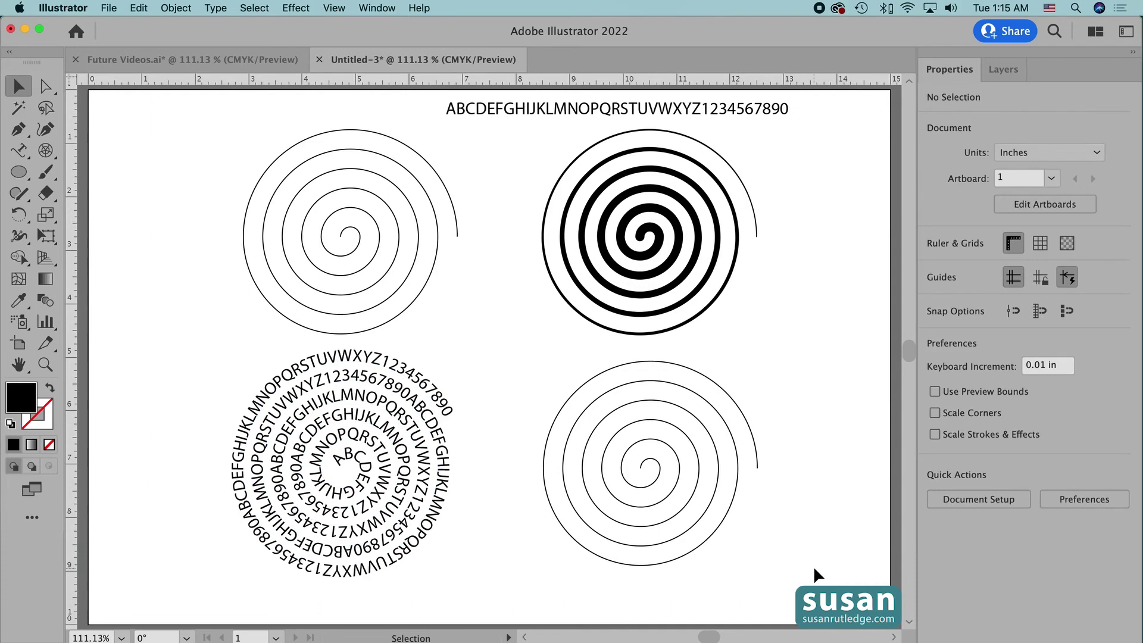
# Delete the alphabet line above the spirals and draw a 0.2 × 0.2 in circle.
pyautogui.click(523, 109)
pyautogui.press('Delete')
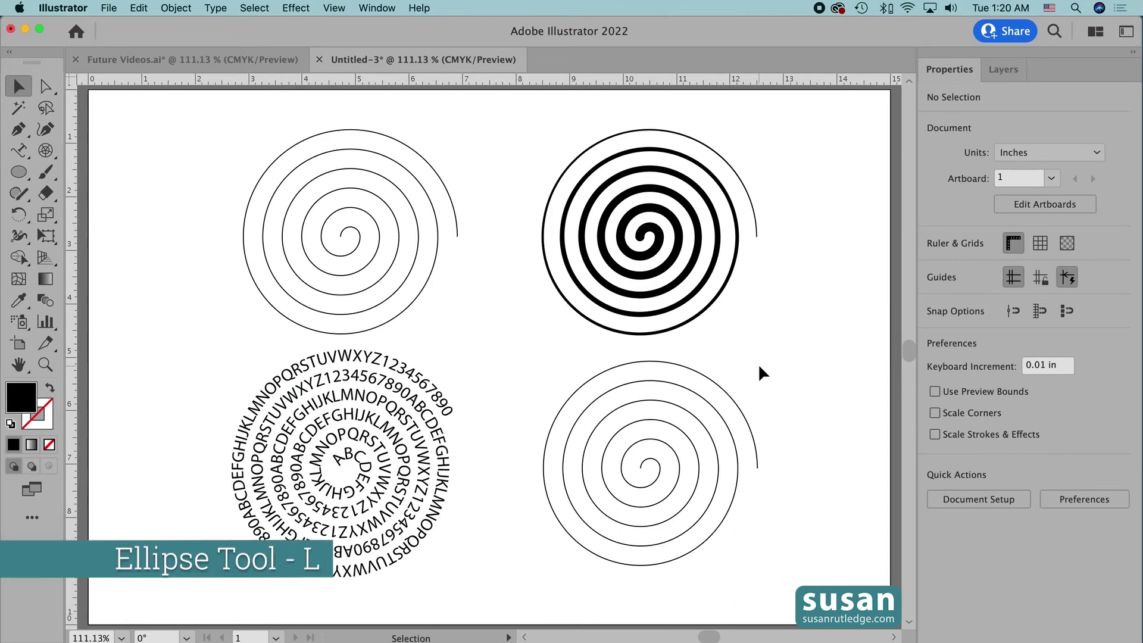
pyautogui.press('l')
pyautogui.click(499, 338)
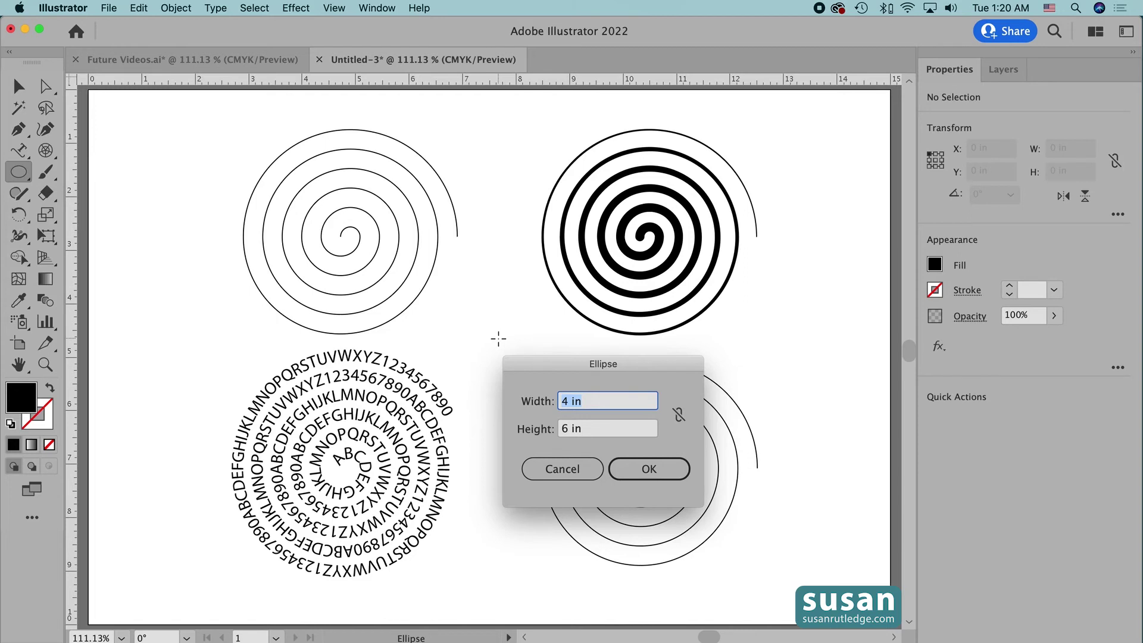
pyautogui.write('.2')
pyautogui.press('Tab')
pyautogui.write('.2')
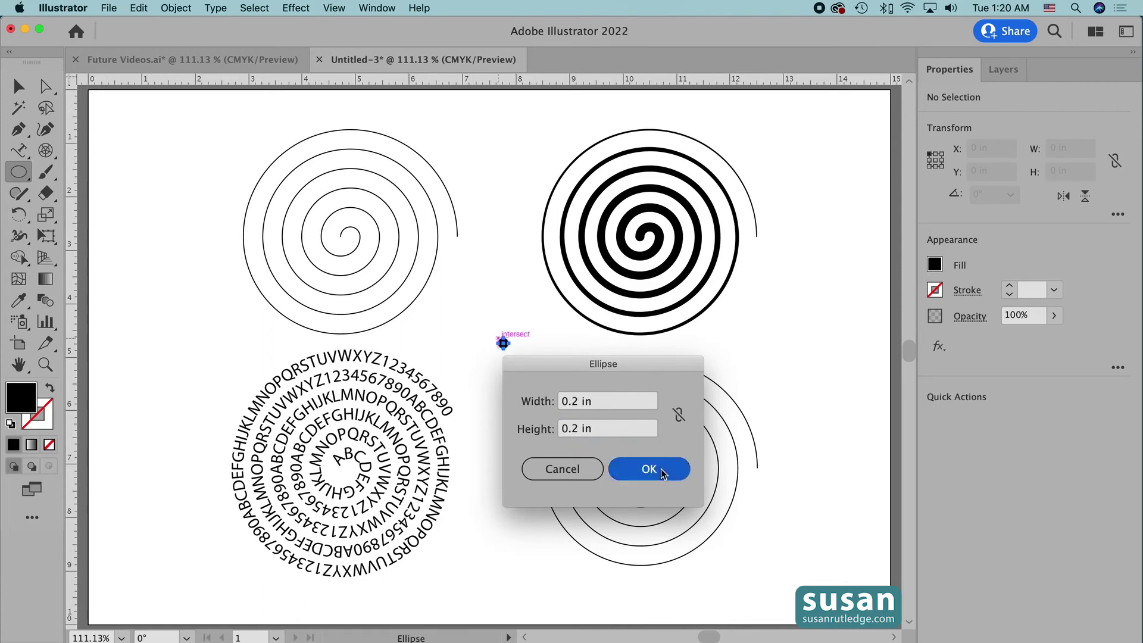
pyautogui.click(660, 470)
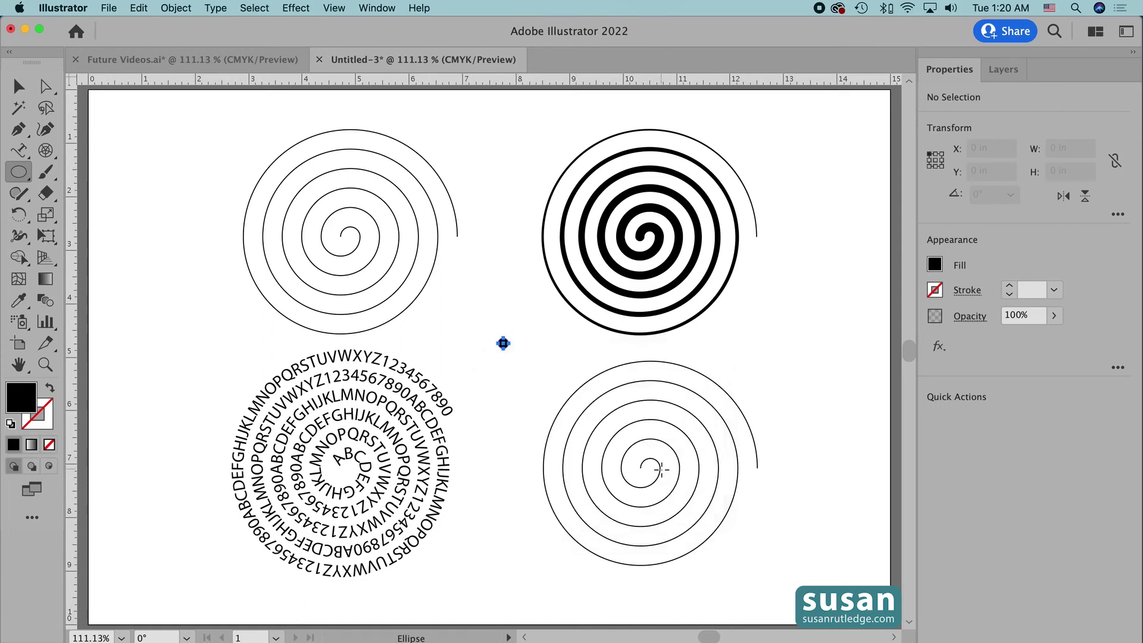
# Give the circle a CMYK Cyan fill and a 2 pt orange stroke.
pyautogui.click(934, 267)
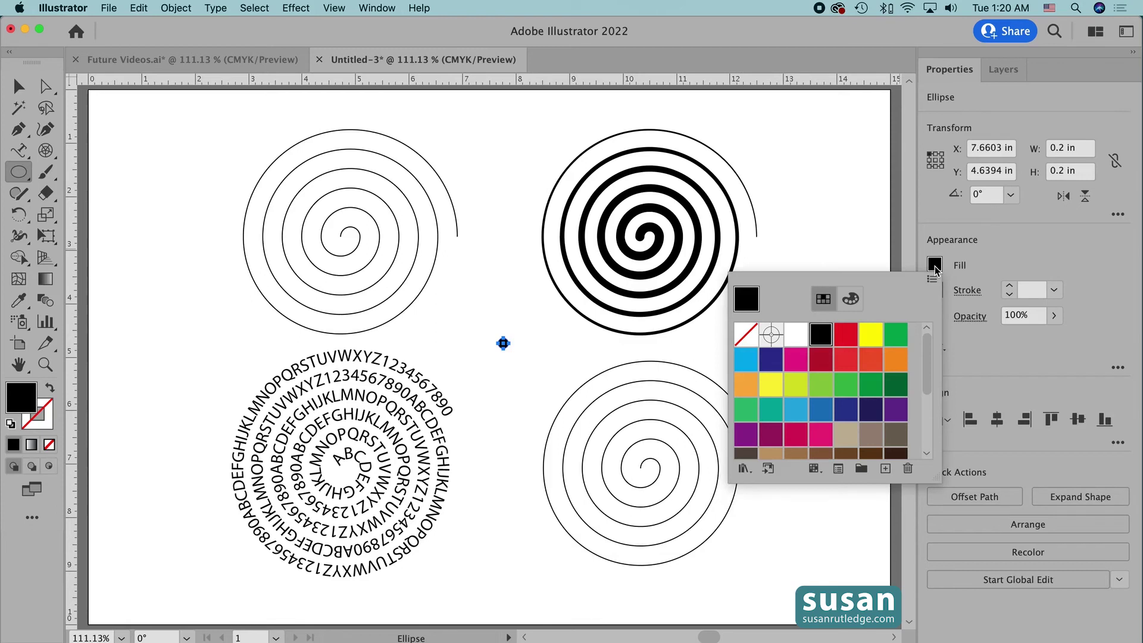
pyautogui.click(743, 360)
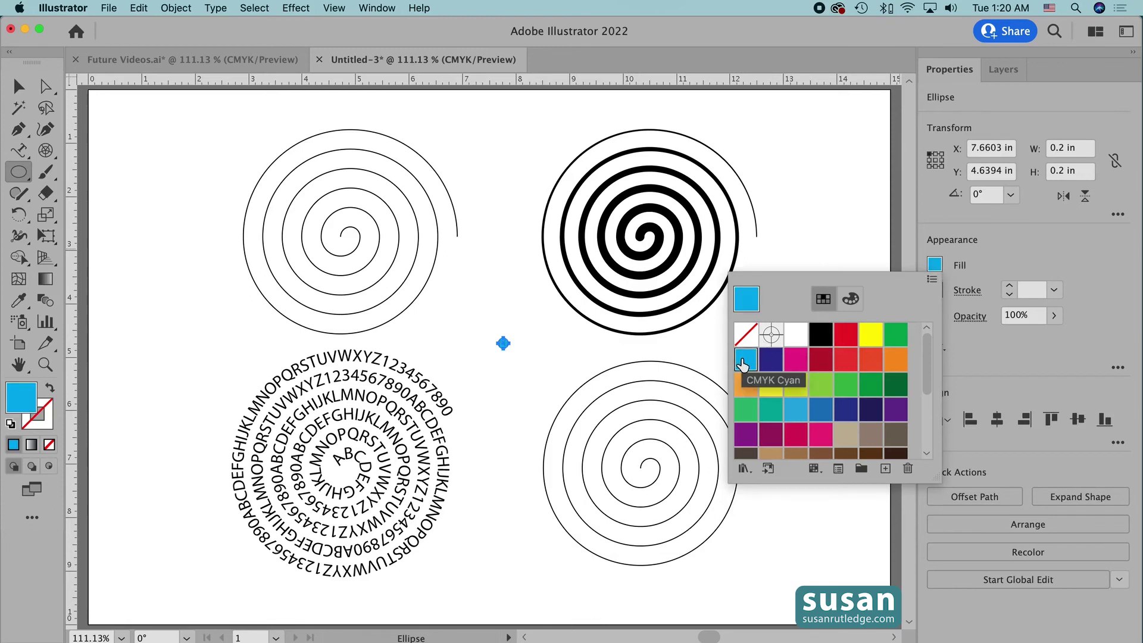
pyautogui.click(935, 290)
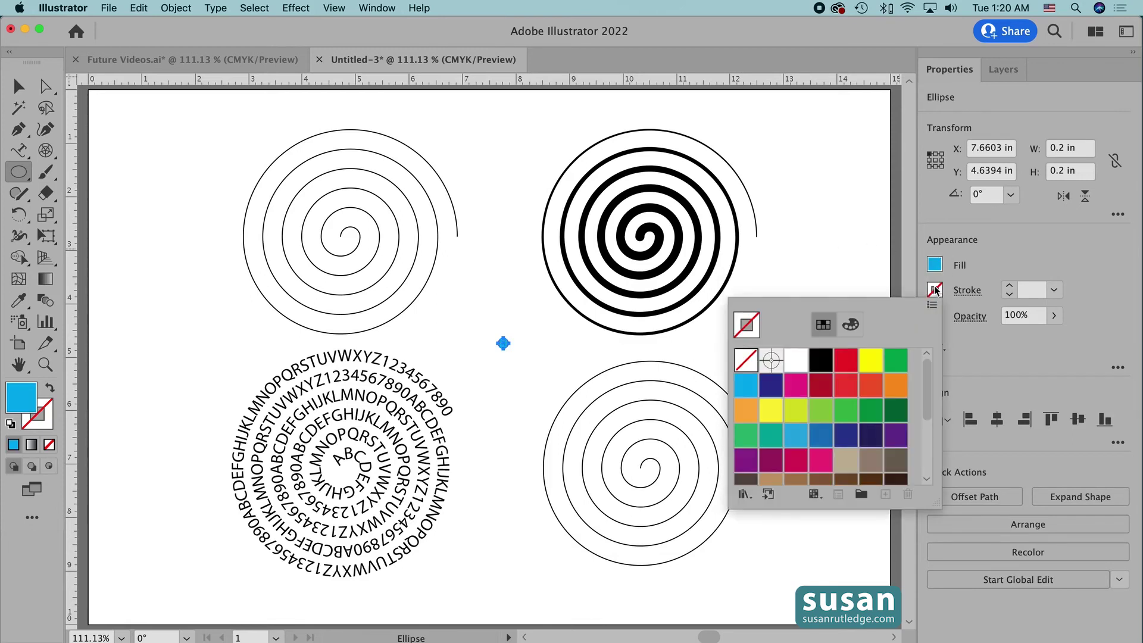
pyautogui.click(896, 386)
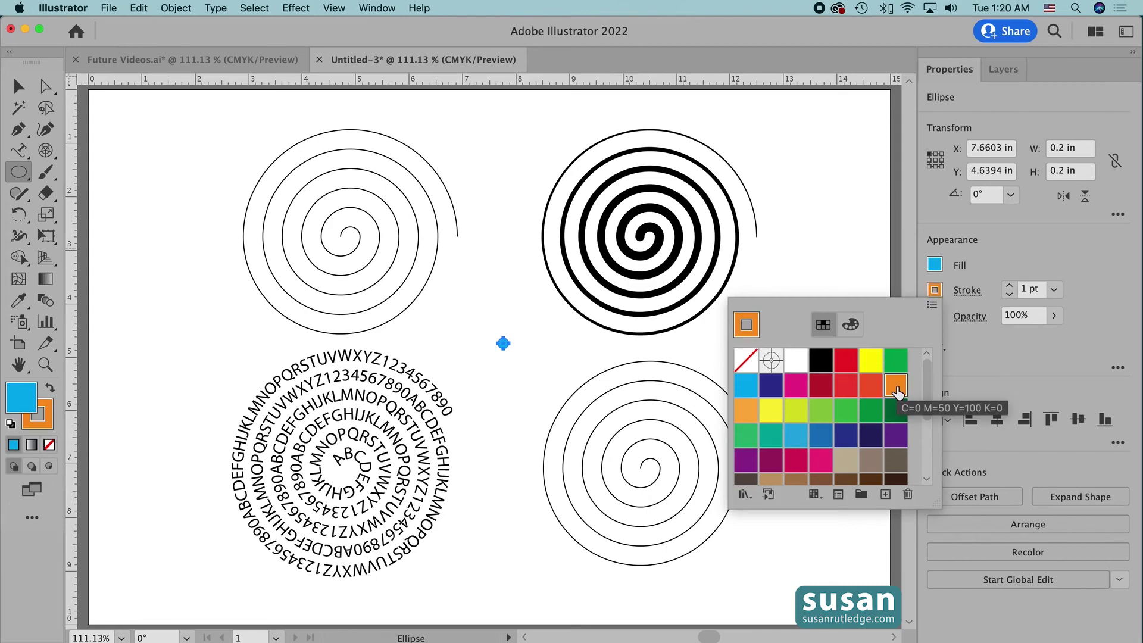
pyautogui.click(1011, 268)
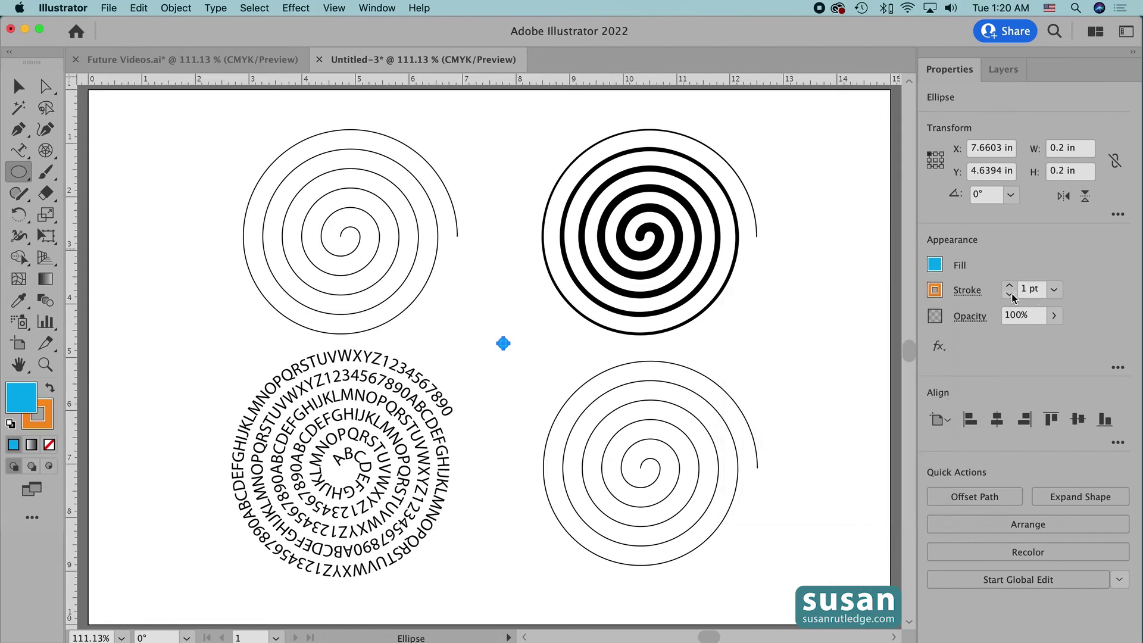
pyautogui.click(1009, 285)
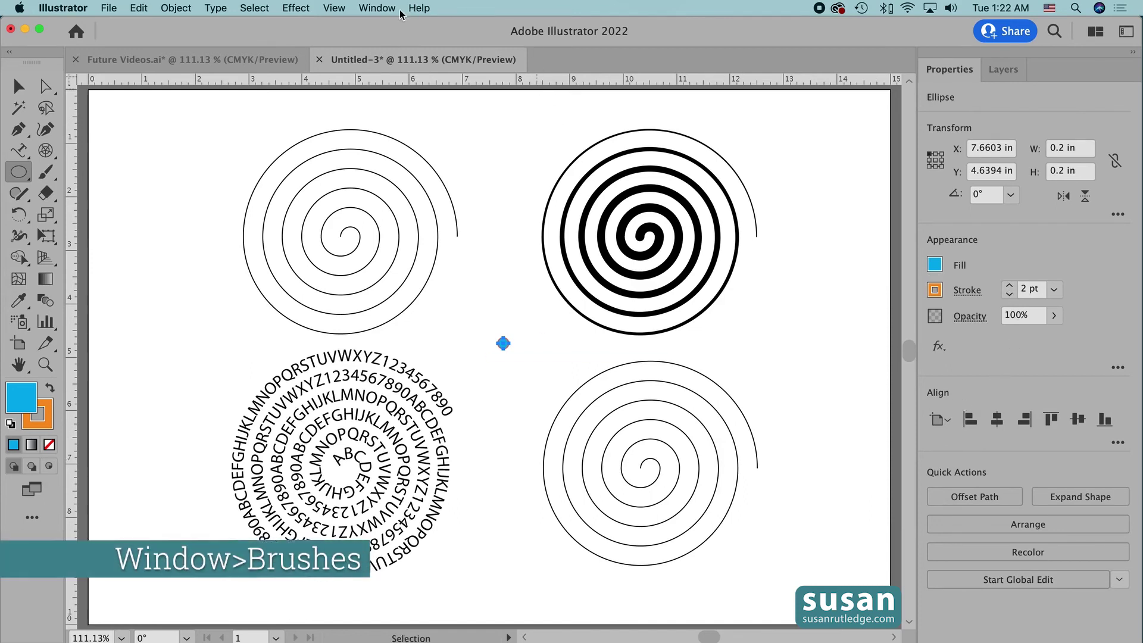
# Show the Brushes panel from the Window menu and dock it at the side.
pyautogui.click(377, 8)
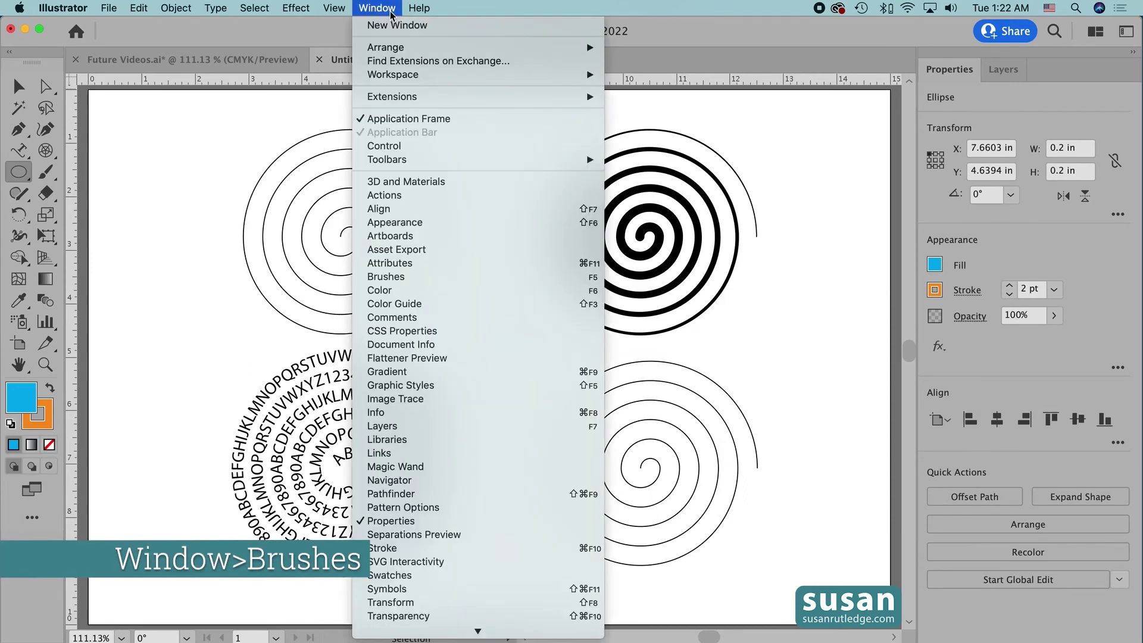
pyautogui.click(374, 277)
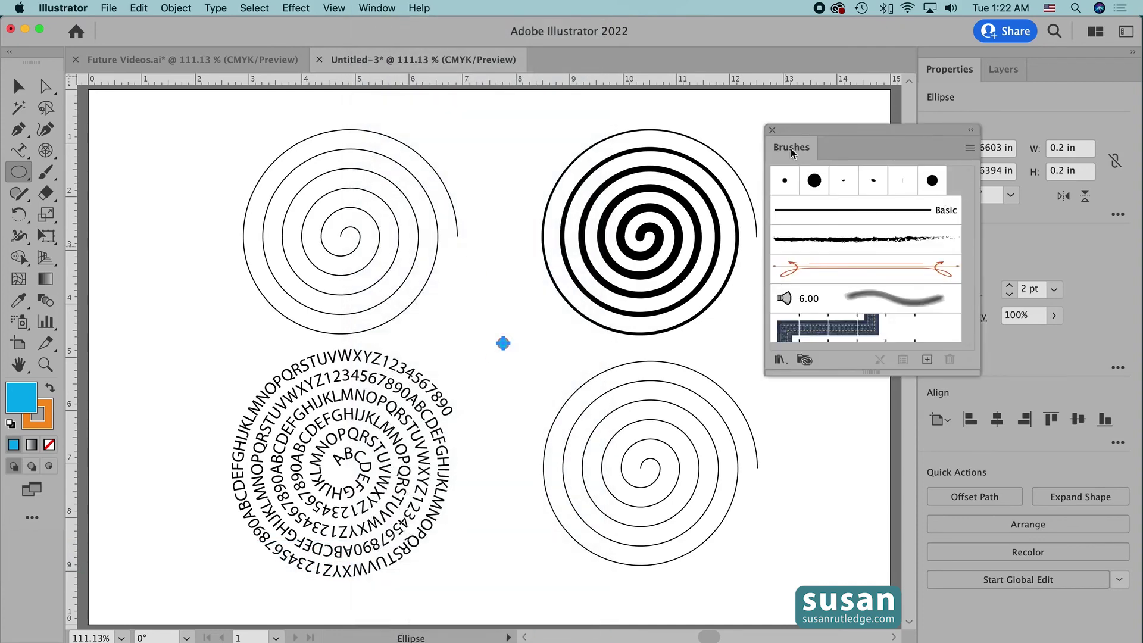
pyautogui.moveTo(792, 153); pyautogui.dragTo(1057, 83)
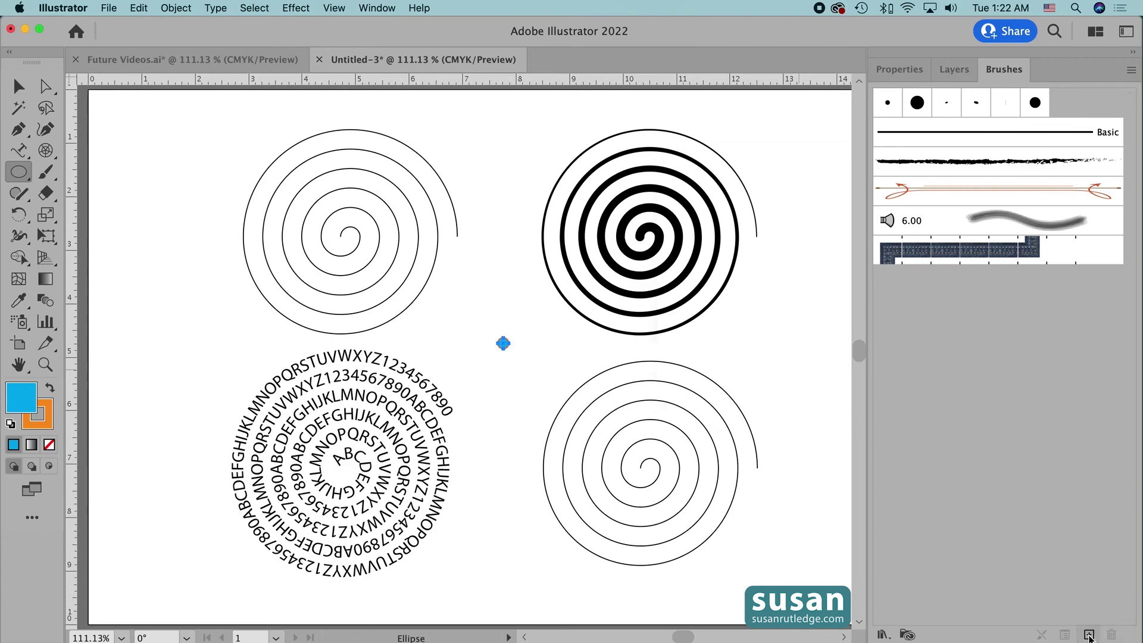
# Create a new Pattern Brush from the circle, accepting the default pattern options.
pyautogui.click(1089, 634)
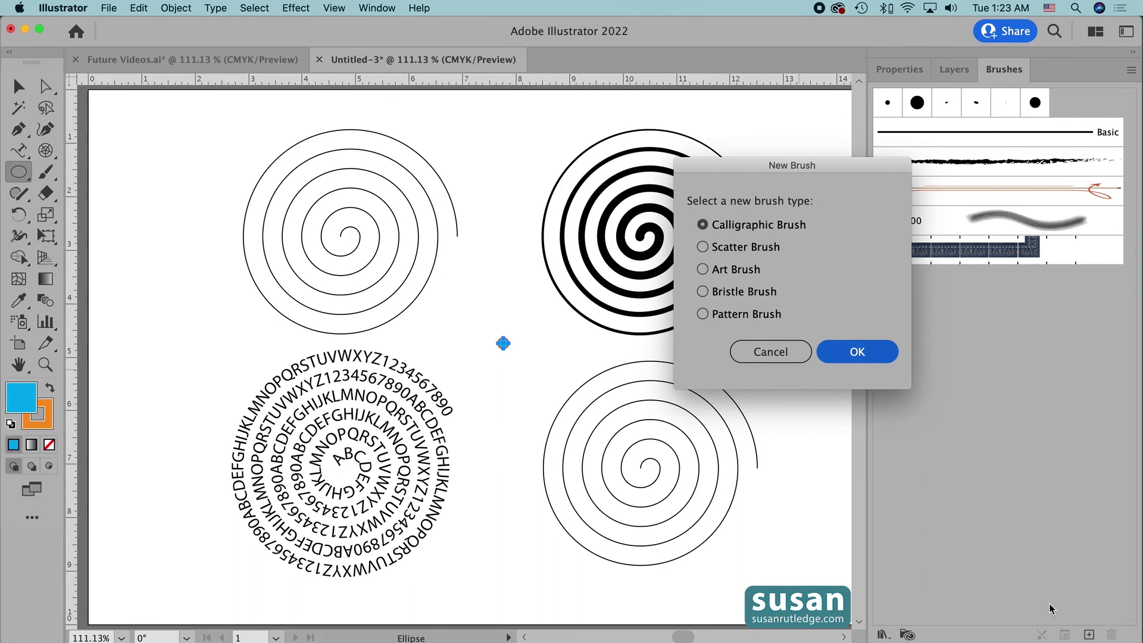
pyautogui.click(703, 313)
pyautogui.click(842, 351)
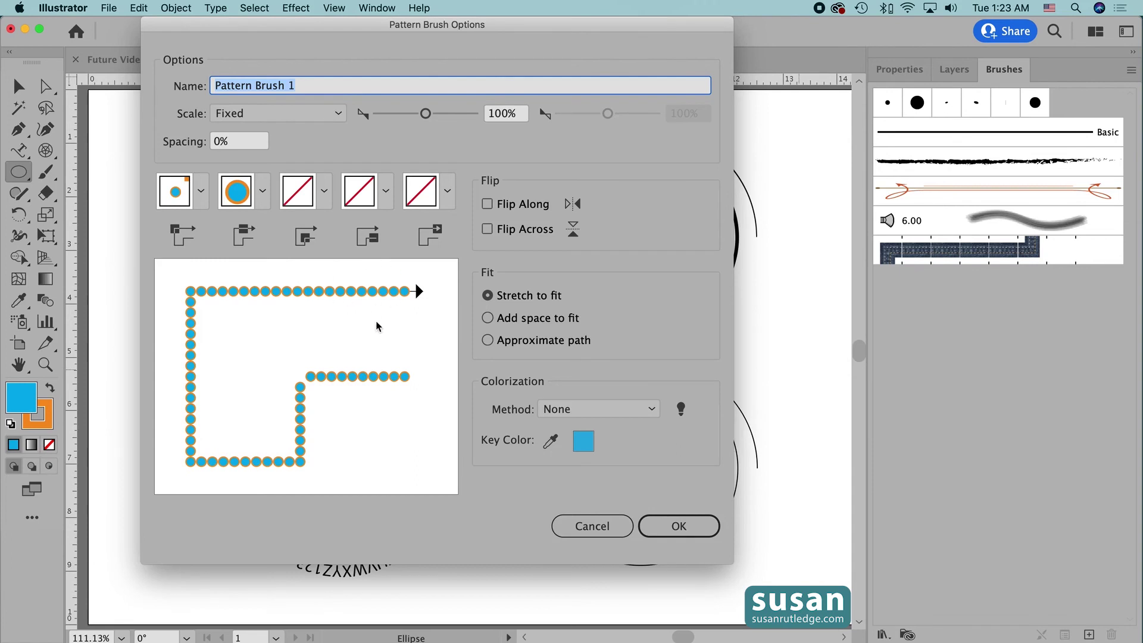
pyautogui.click(675, 528)
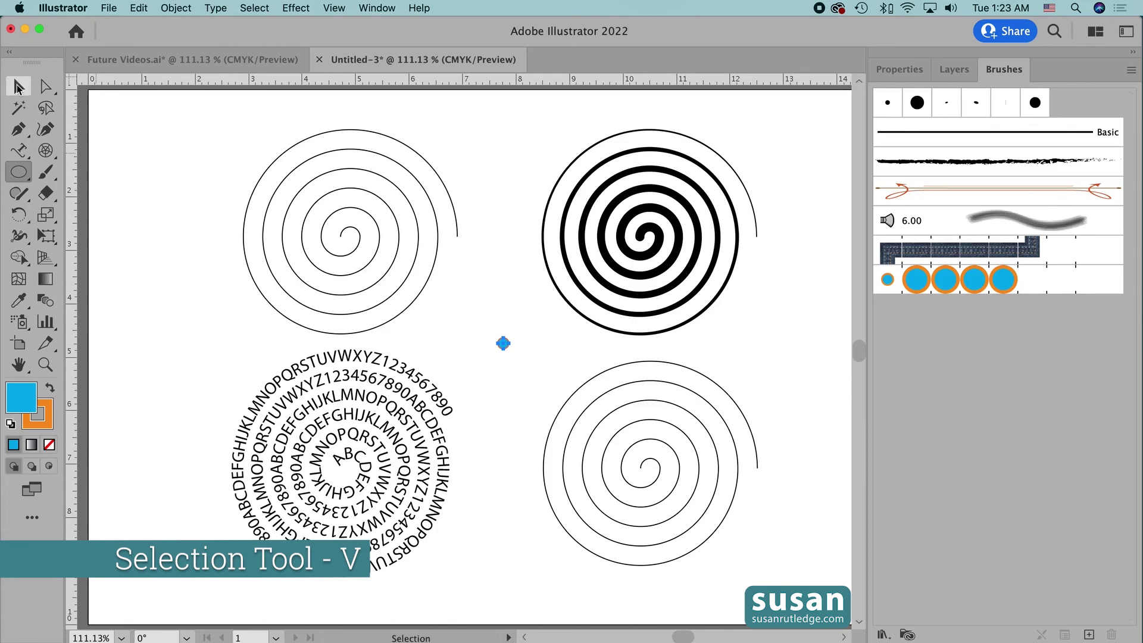
# Apply the new dotted pattern brush to the bottom-right spiral.
pyautogui.click(18, 86)
pyautogui.click(662, 361)
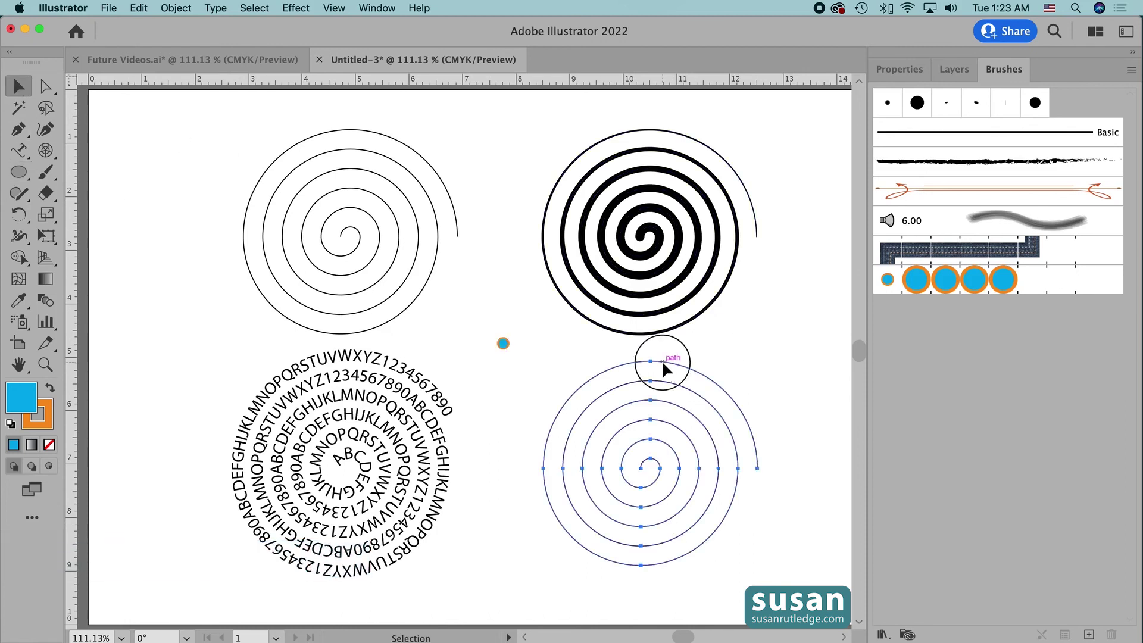
pyautogui.click(921, 283)
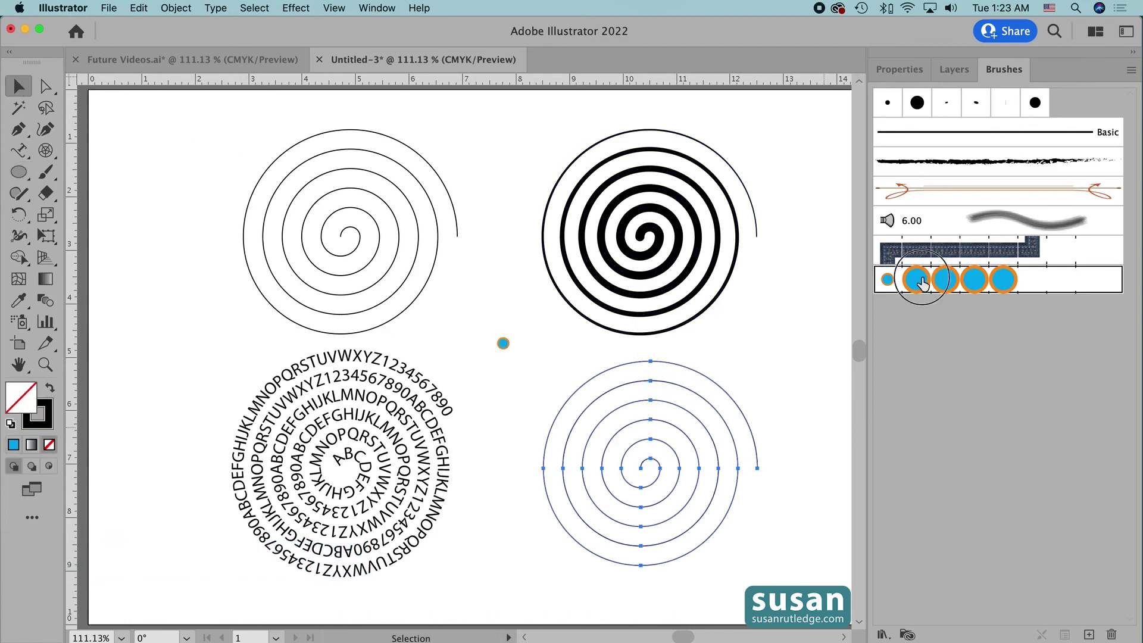
# Delete the small cyan-and-orange source circle.
pyautogui.click(799, 457)
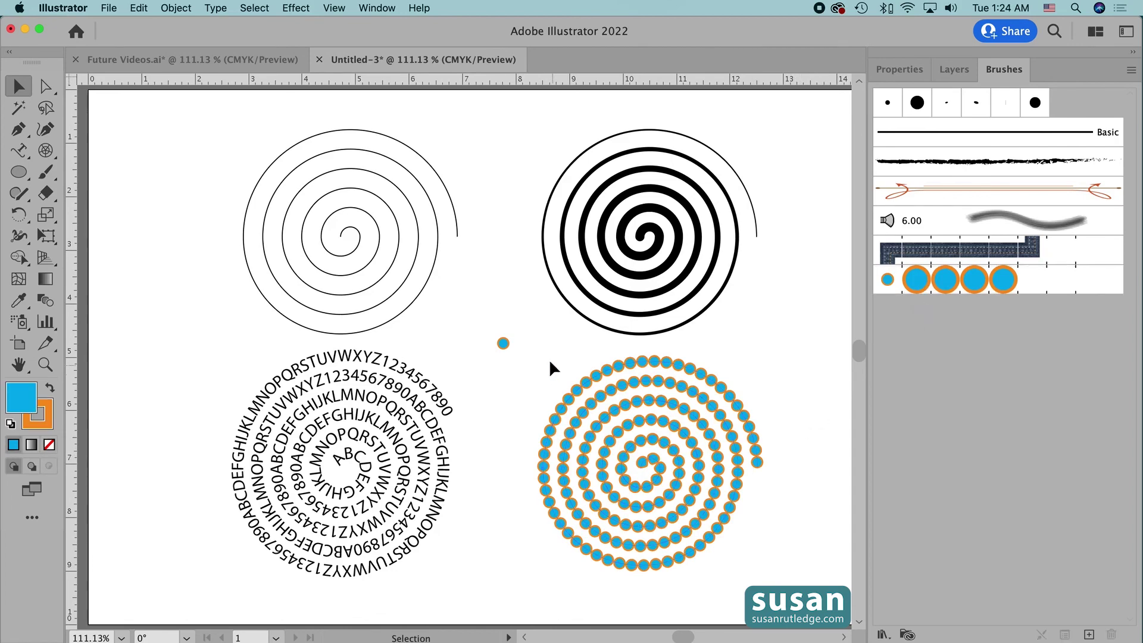
pyautogui.click(503, 343)
pyautogui.press('Delete')
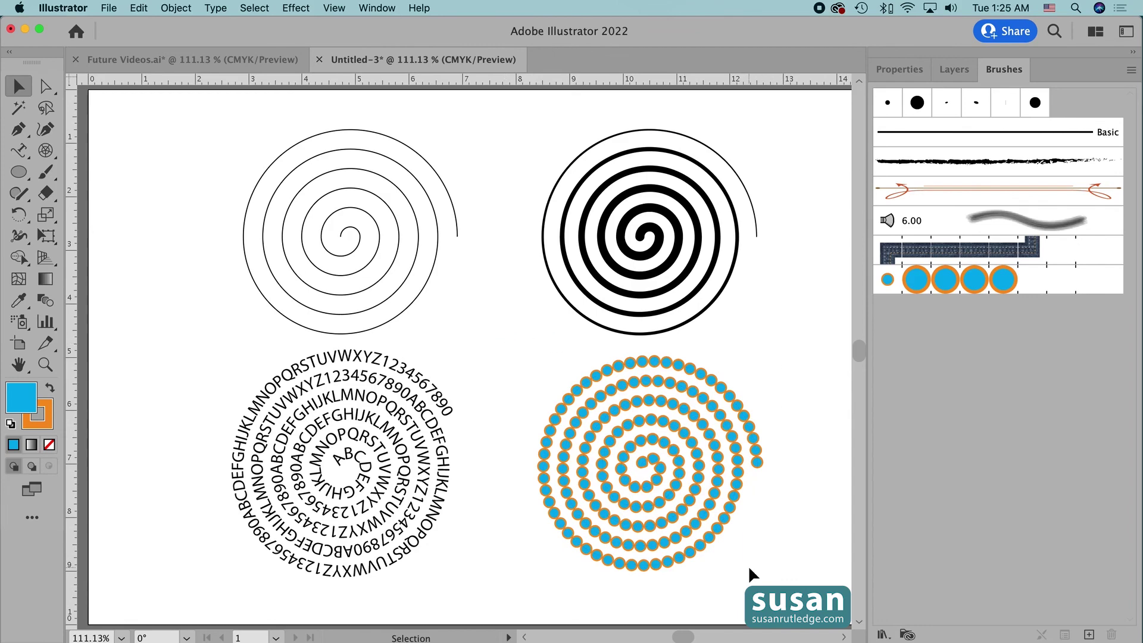